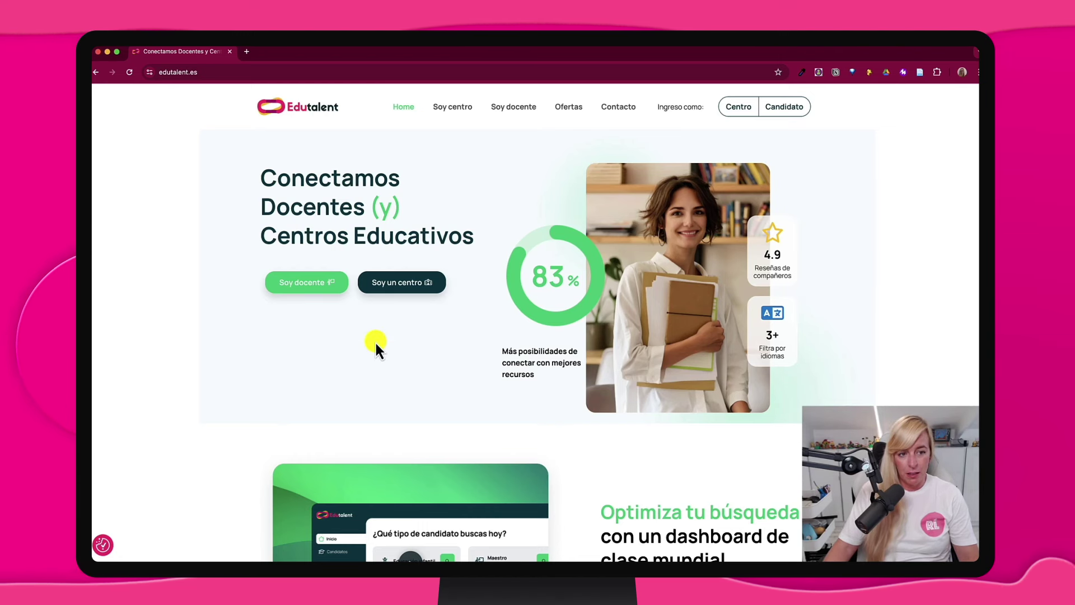
# Browse the Edutalent home page and reach the candidate registration form via Candidato
pyautogui.scroll(-3, 375, 345)
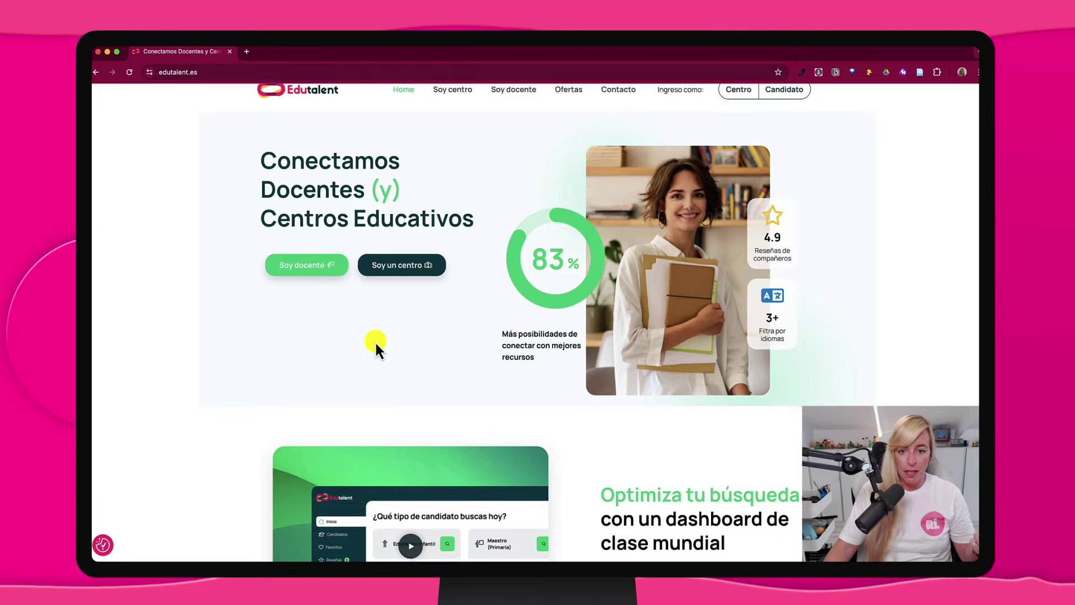
pyautogui.scroll(-5, 376, 344)
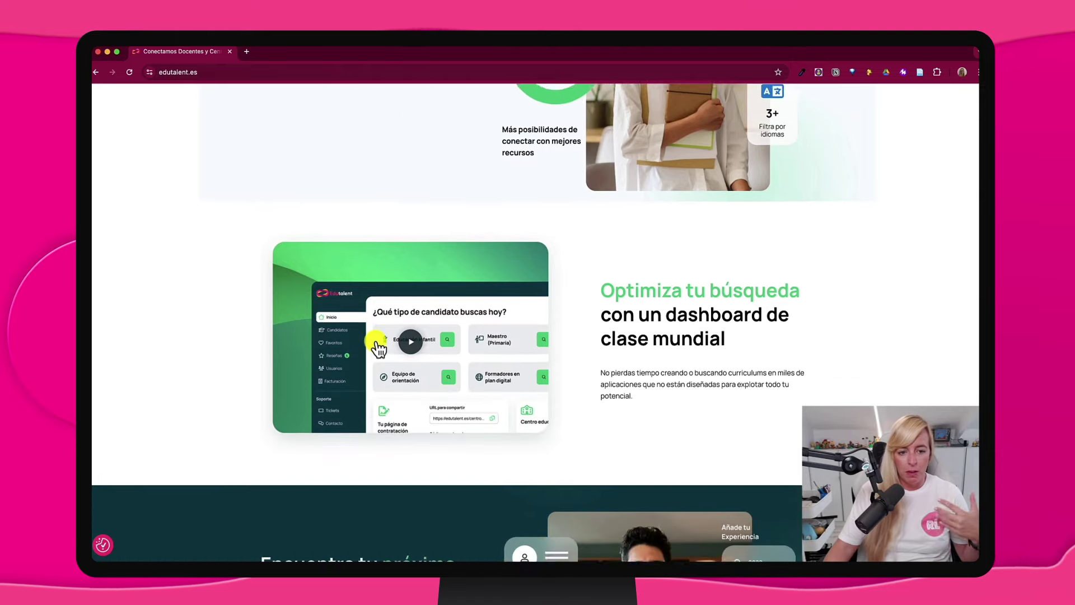
pyautogui.scroll(-6, 376, 343)
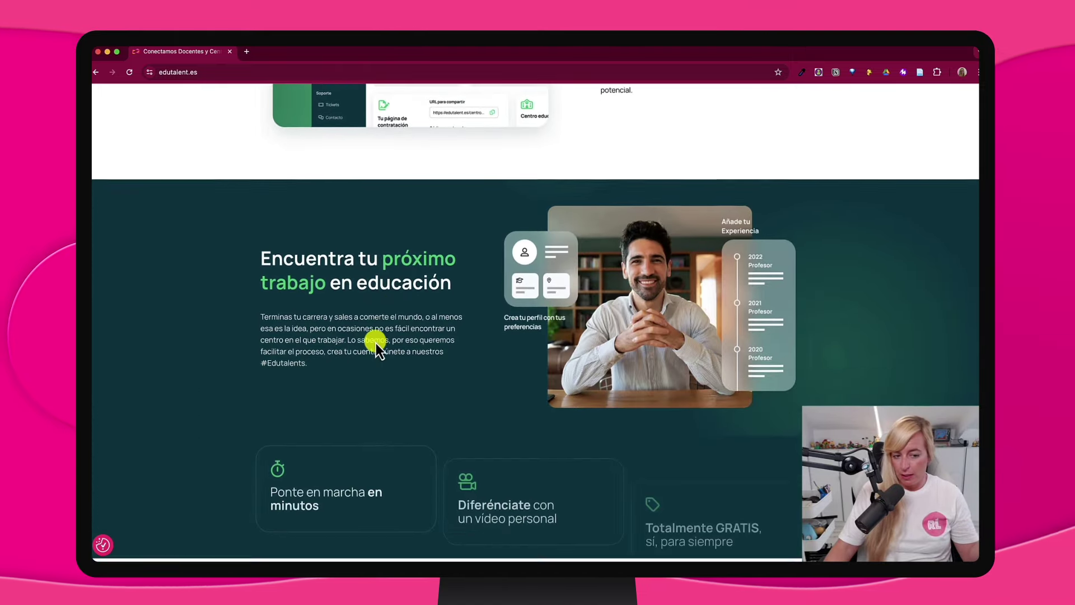
pyautogui.scroll(-5, 375, 342)
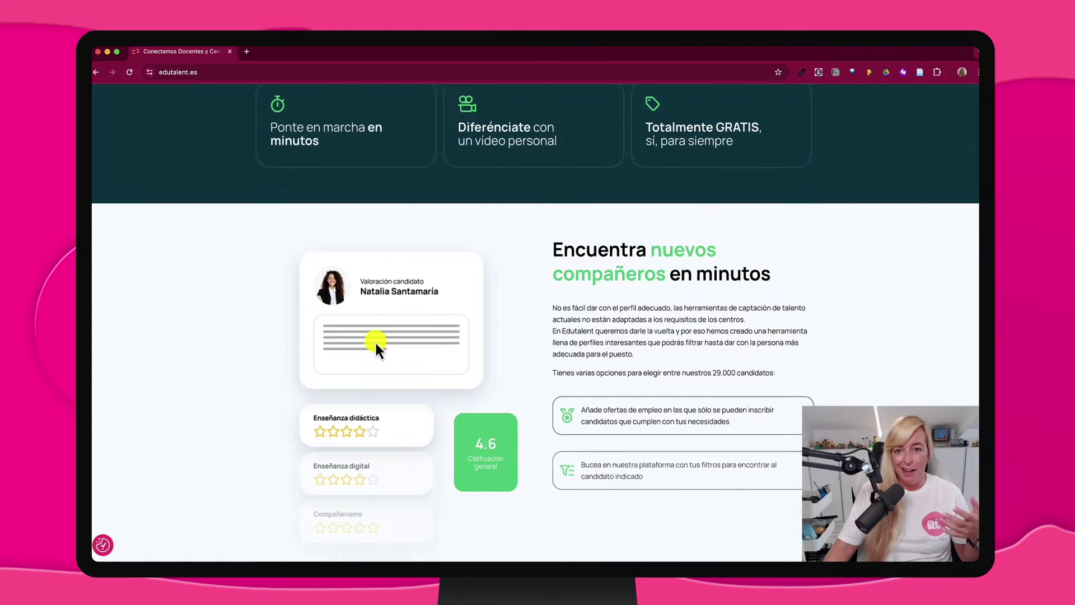
pyautogui.scroll(-9, 375, 340)
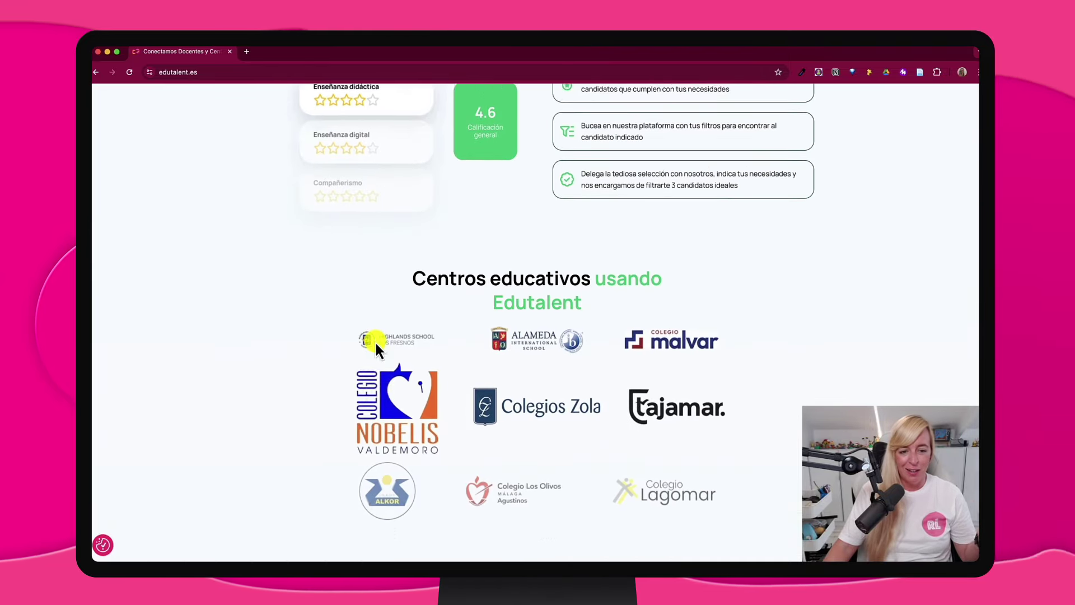
pyautogui.scroll(-8, 375, 340)
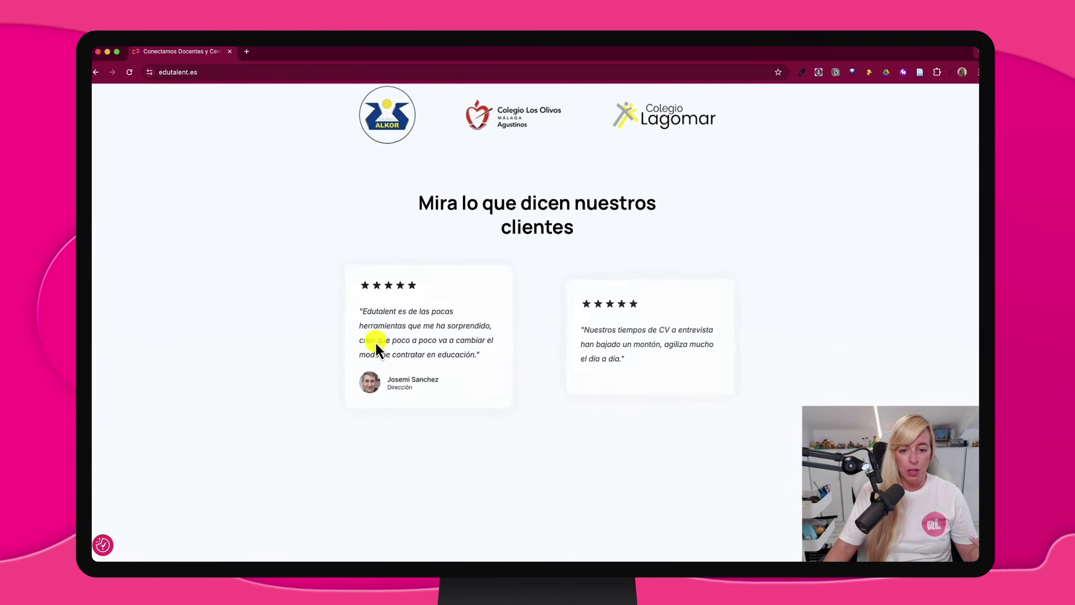
pyautogui.scroll(-7, 375, 341)
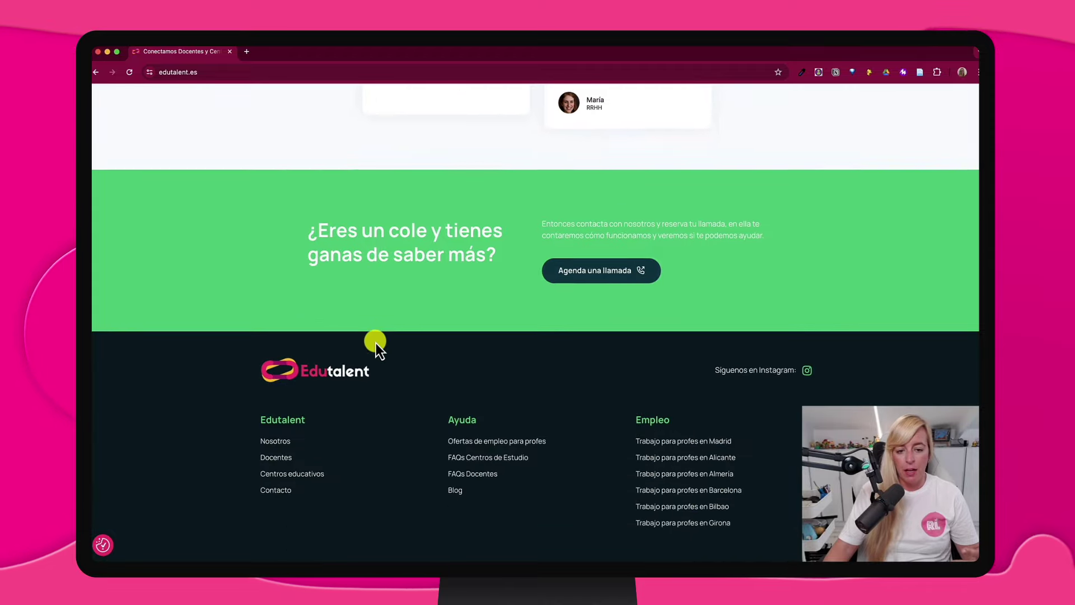
pyautogui.scroll(20, 375, 343)
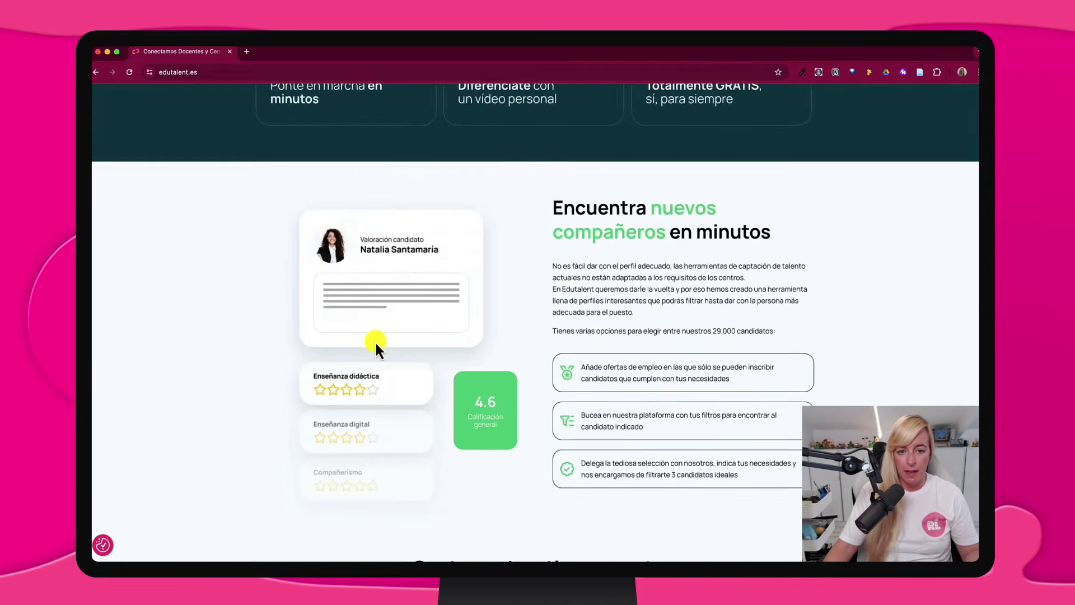
pyautogui.scroll(11, 375, 343)
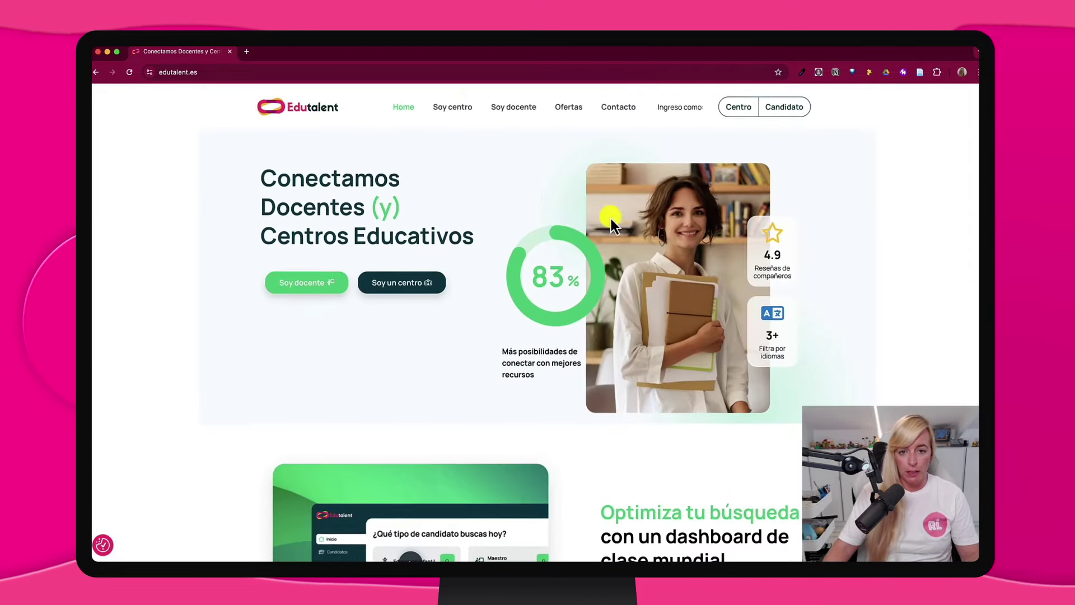
pyautogui.scroll(5, 442, 112)
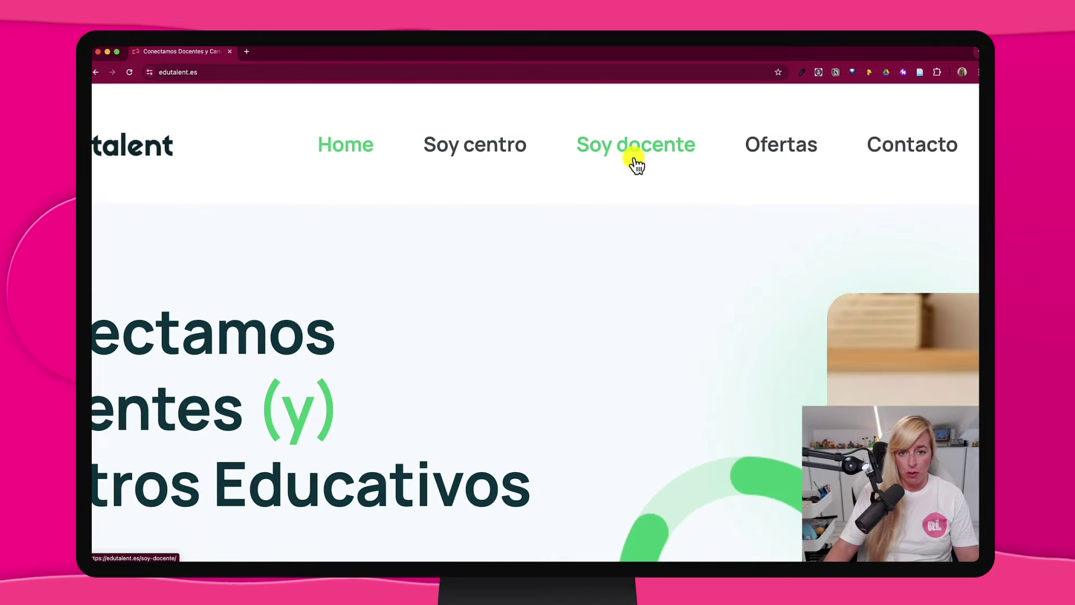
pyautogui.scroll(-5, 636, 164)
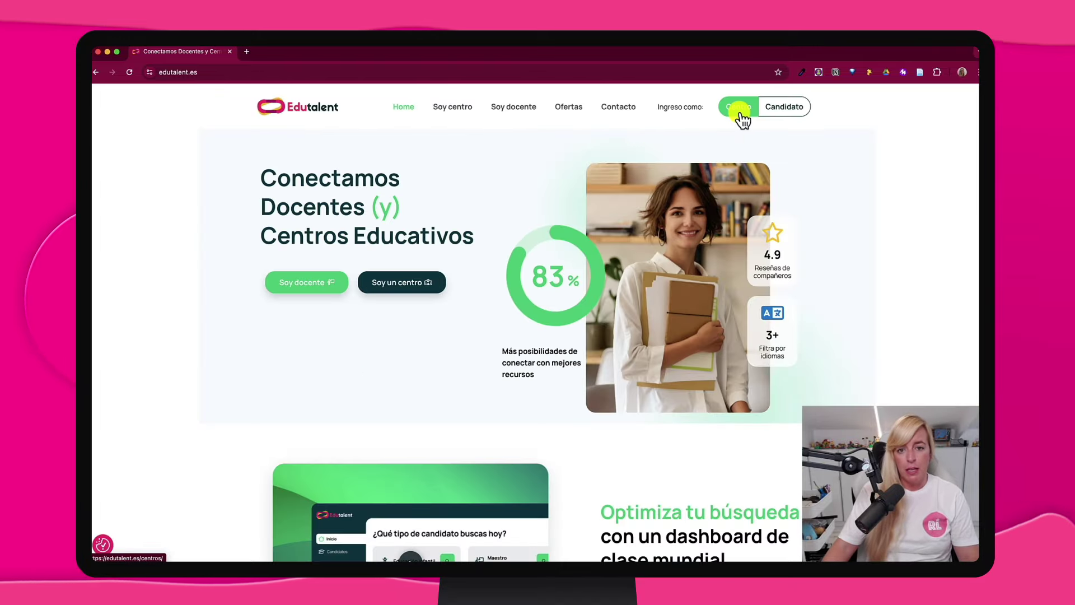
pyautogui.scroll(5, 742, 119)
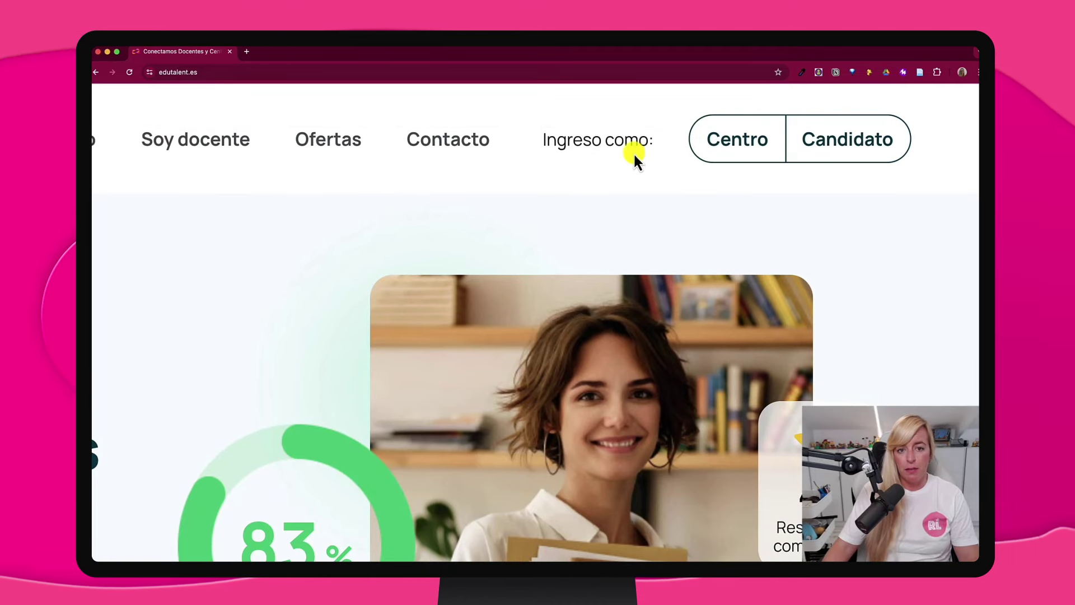
pyautogui.scroll(-5, 633, 152)
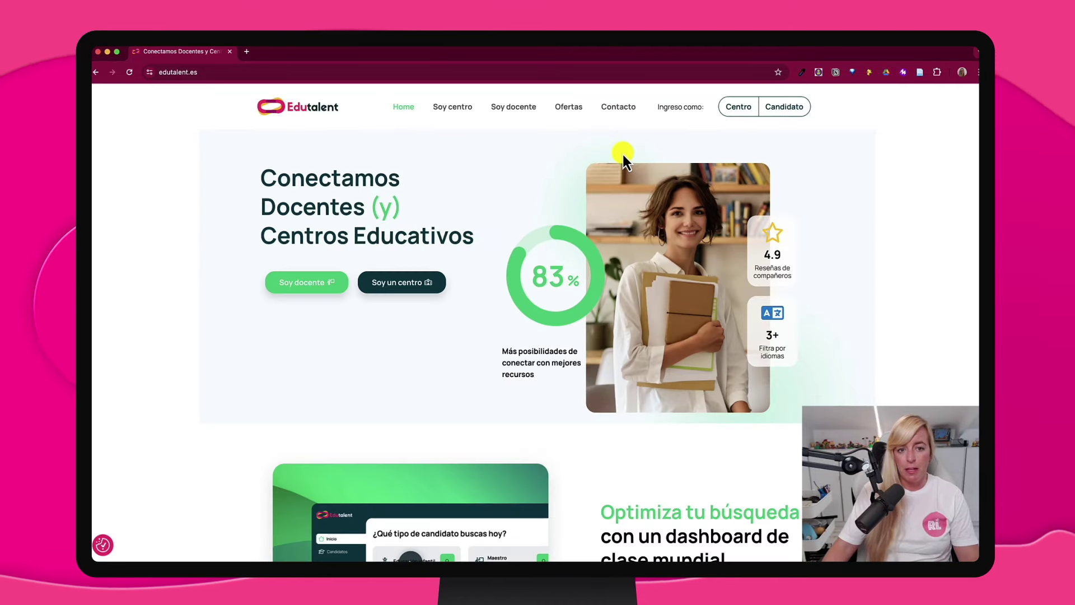
pyautogui.click(780, 112)
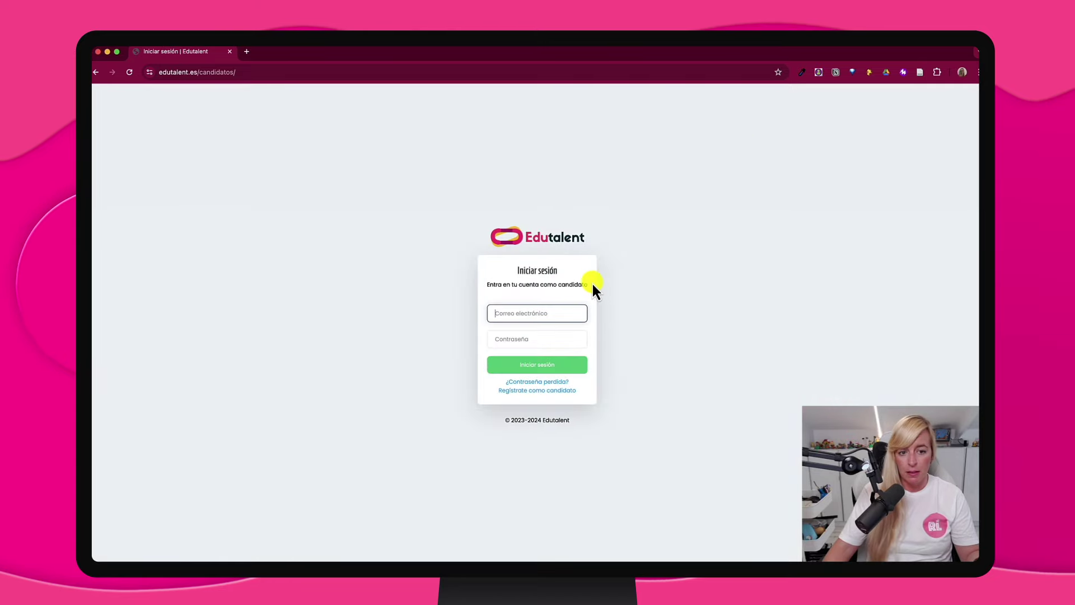
pyautogui.scroll(5, 540, 345)
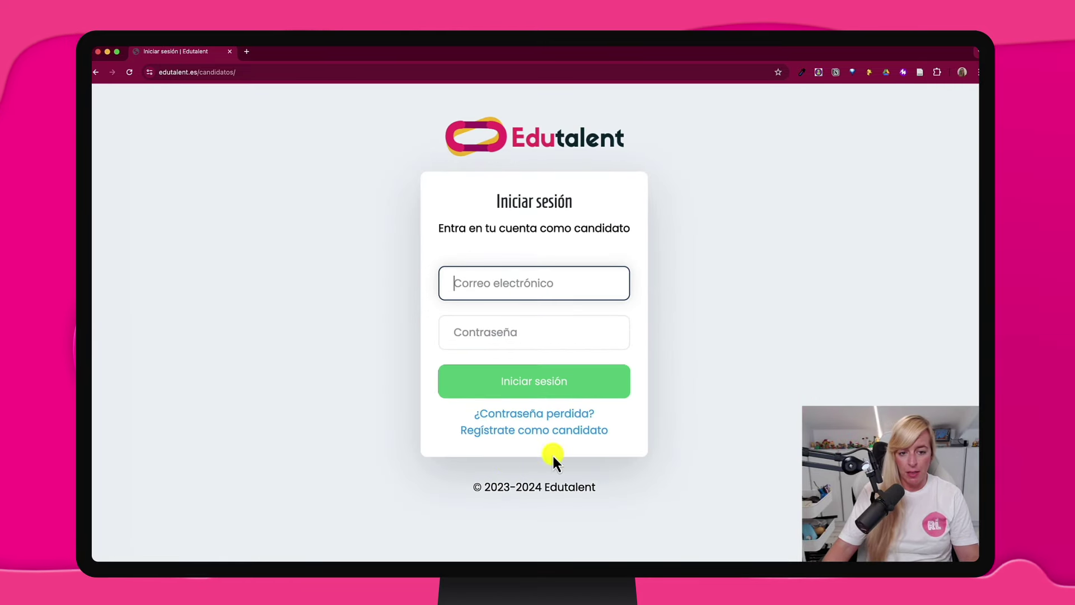
pyautogui.scroll(-5, 535, 439)
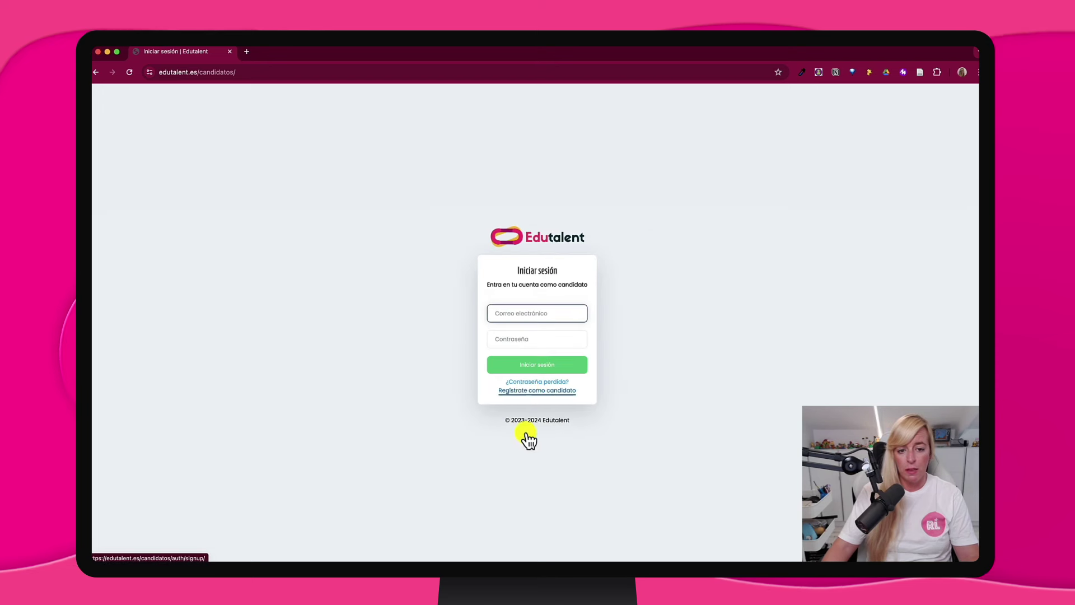
pyautogui.click(528, 391)
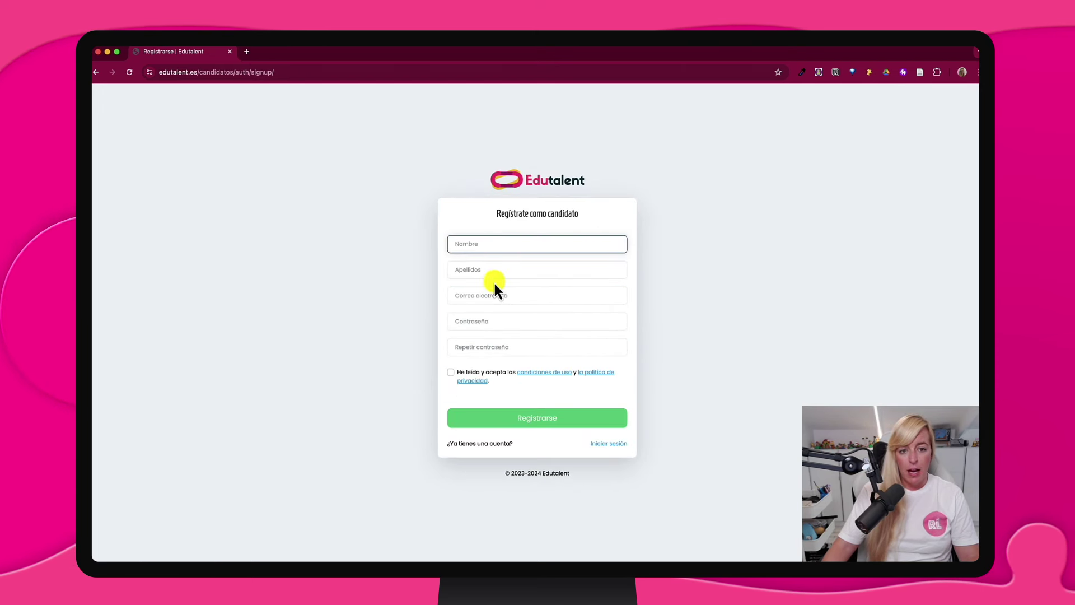
# Enter the candidate's first name, surname and e-mail address in the registration form
pyautogui.press('Tab')
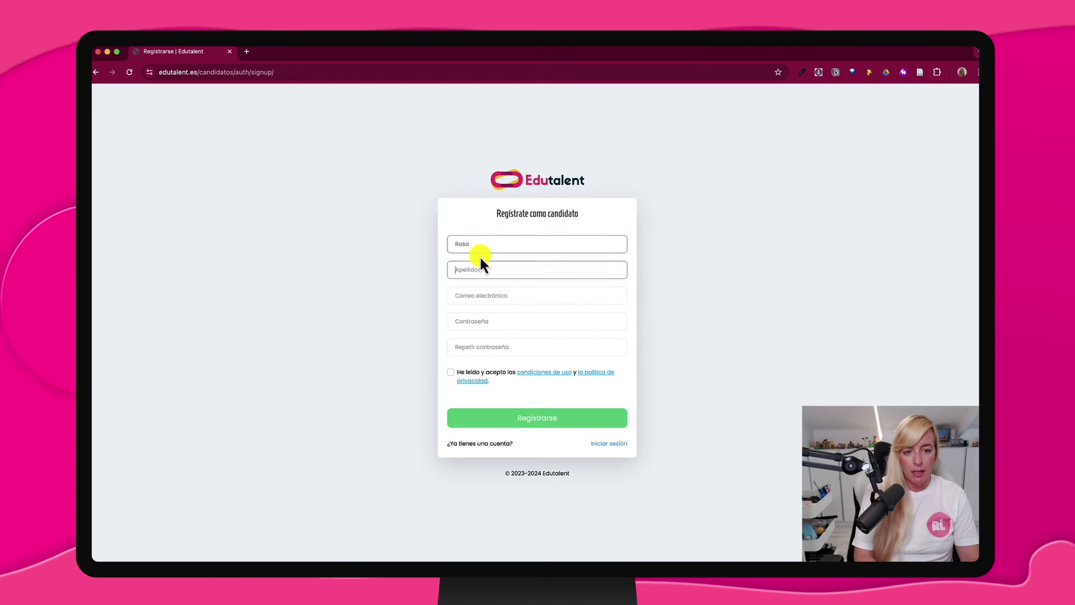
pyautogui.press('Tab')
pyautogui.press('Tab')
# Enter the account password, then follow the link in the Gmail verification email
pyautogui.write('••••••••••')
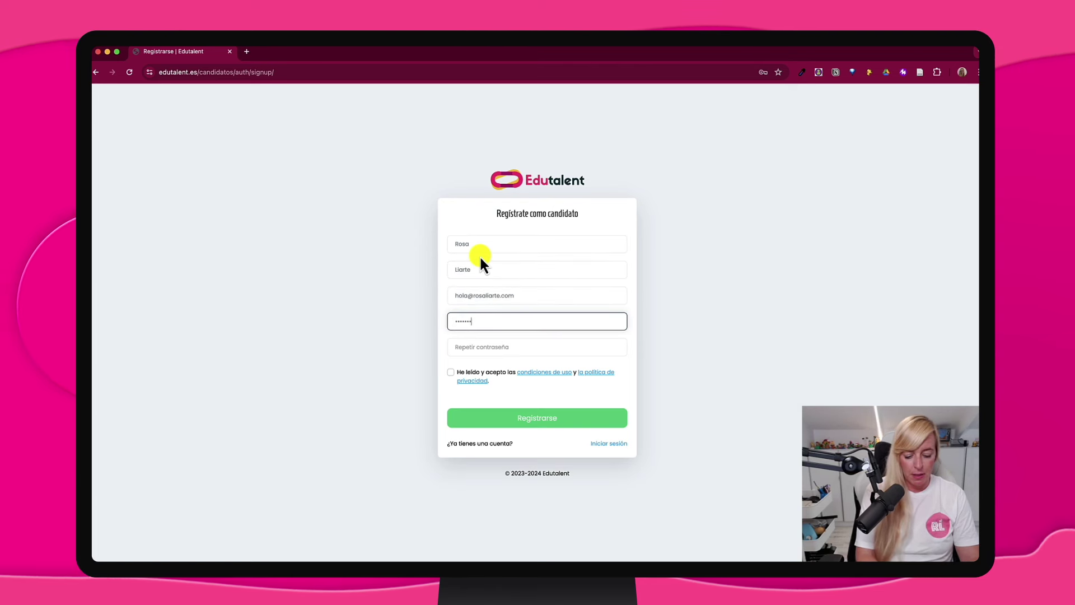
pyautogui.press('Tab')
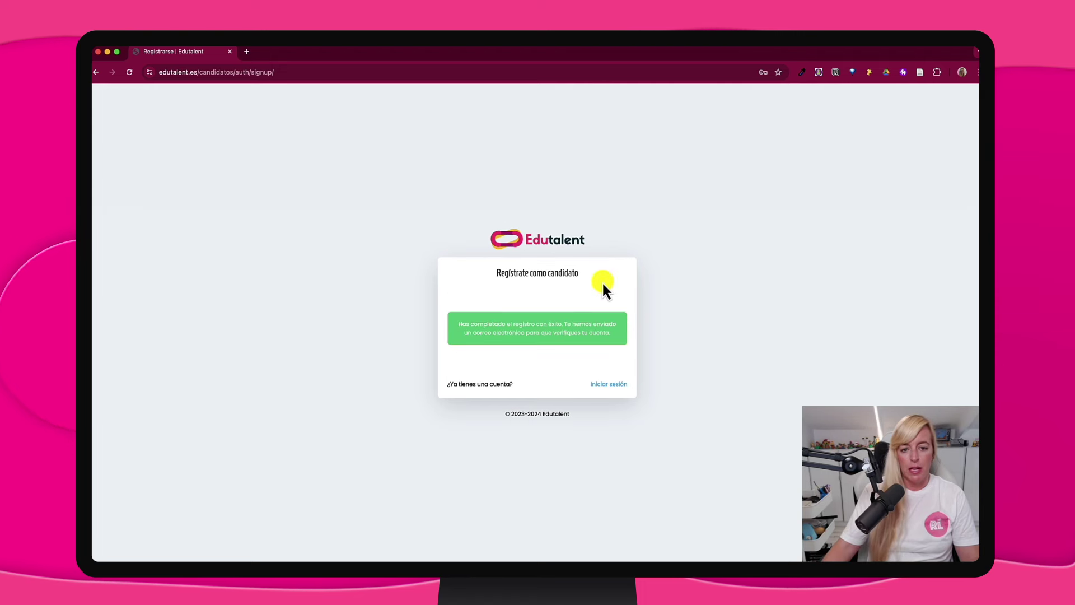
pyautogui.click(246, 58)
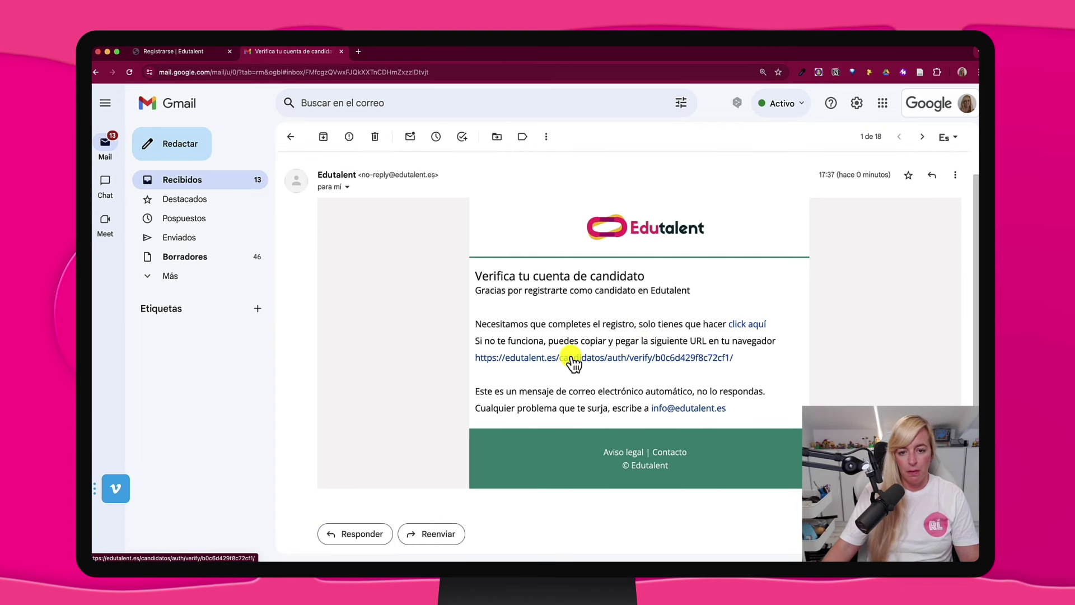
pyautogui.click(571, 361)
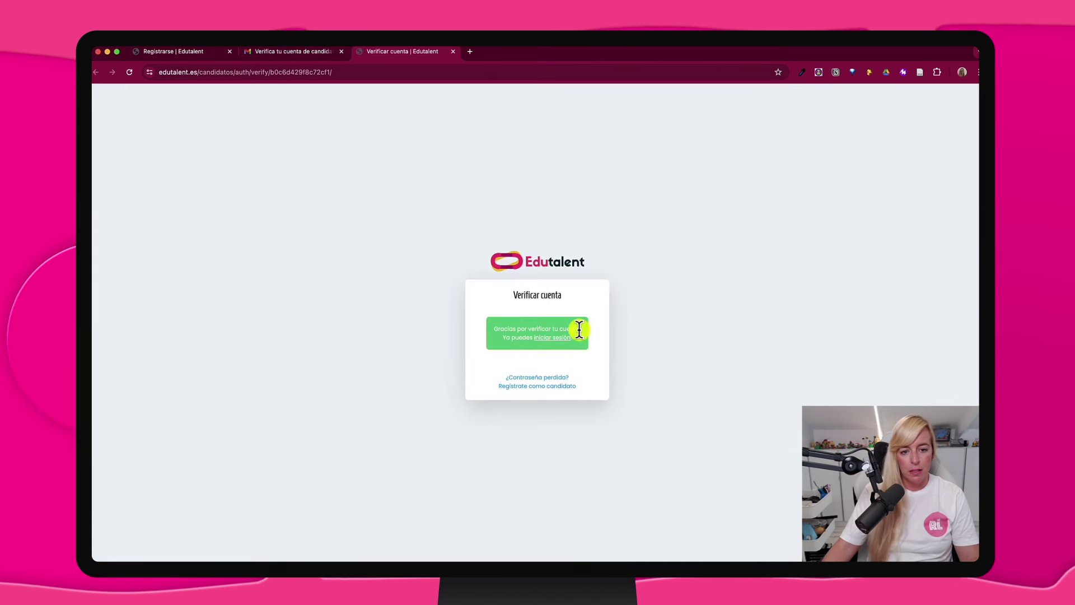
# Log in to the verified candidate account and look at the profile photo and candidate-type fields
pyautogui.click(559, 339)
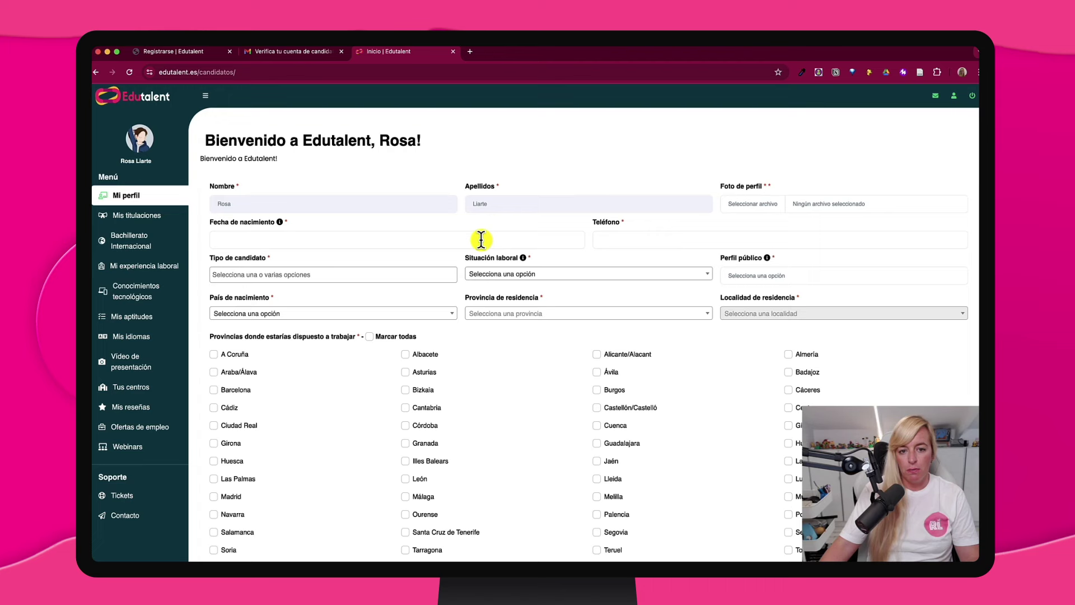
pyautogui.click(737, 210)
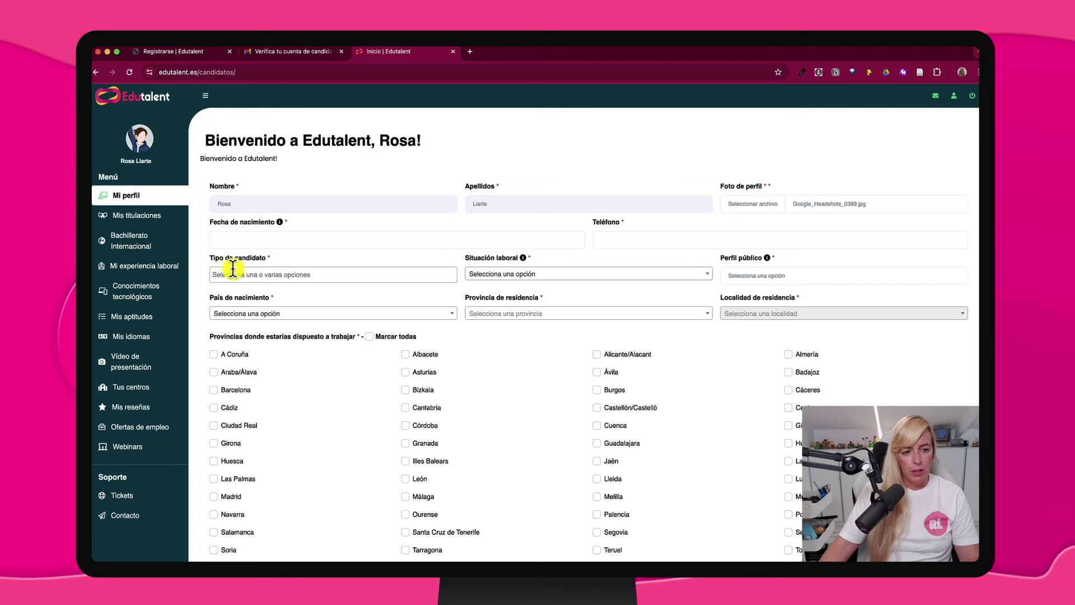
pyautogui.click(232, 271)
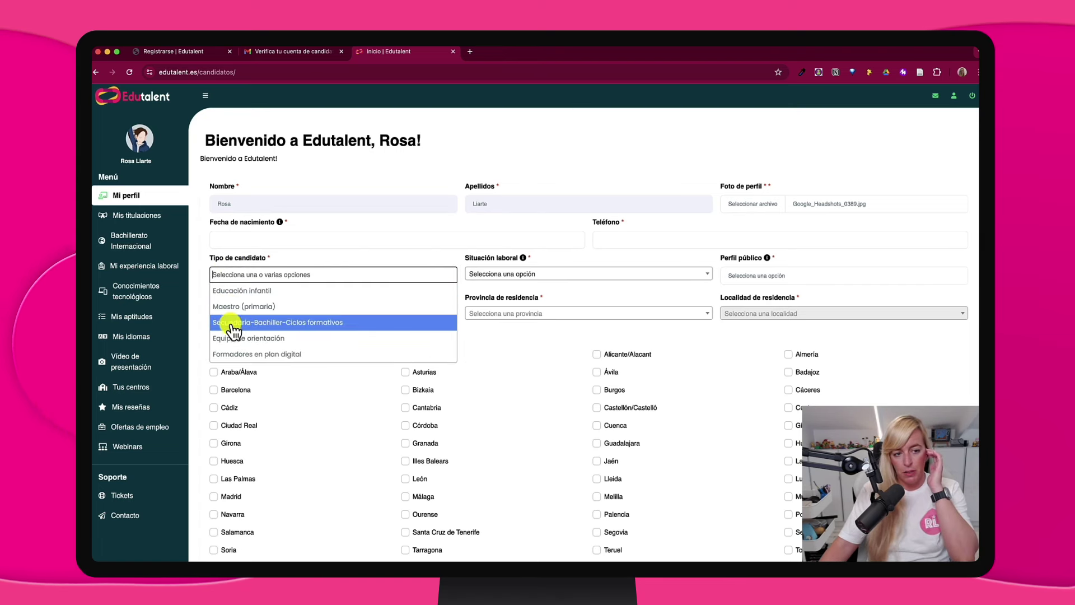
# Check the date of birth, employment status and public profile options, leaving them unchanged
pyautogui.click(413, 234)
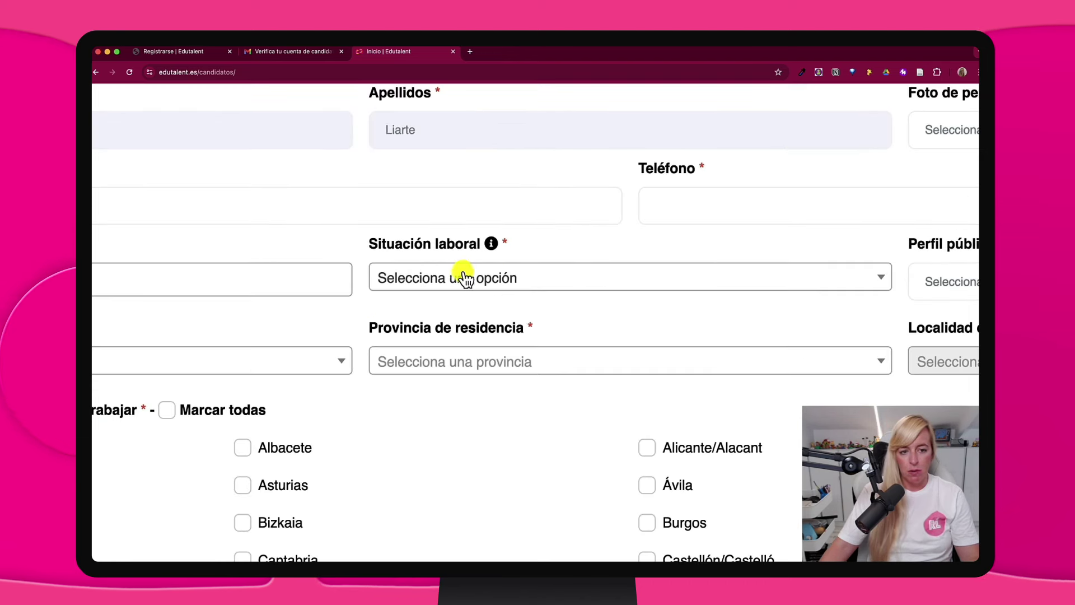
pyautogui.click(465, 278)
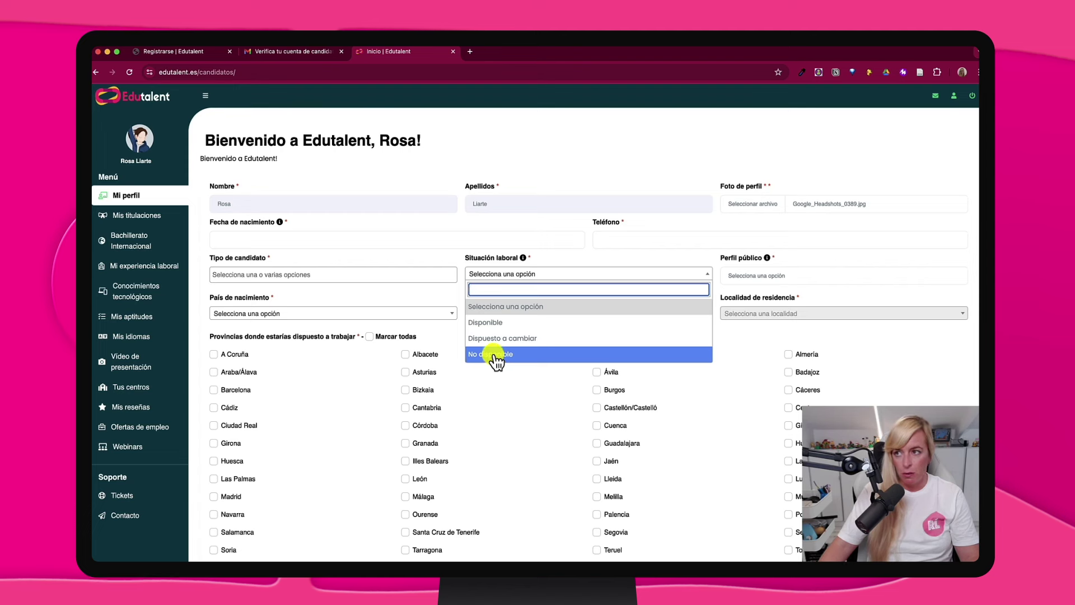
pyautogui.click(592, 251)
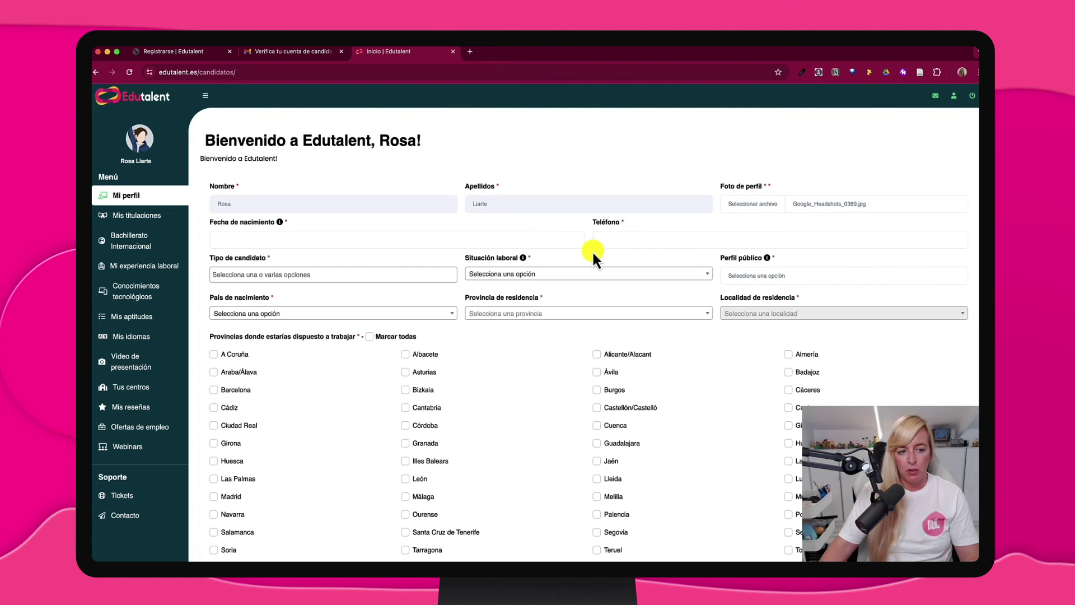
pyautogui.click(764, 277)
pyautogui.click(763, 277)
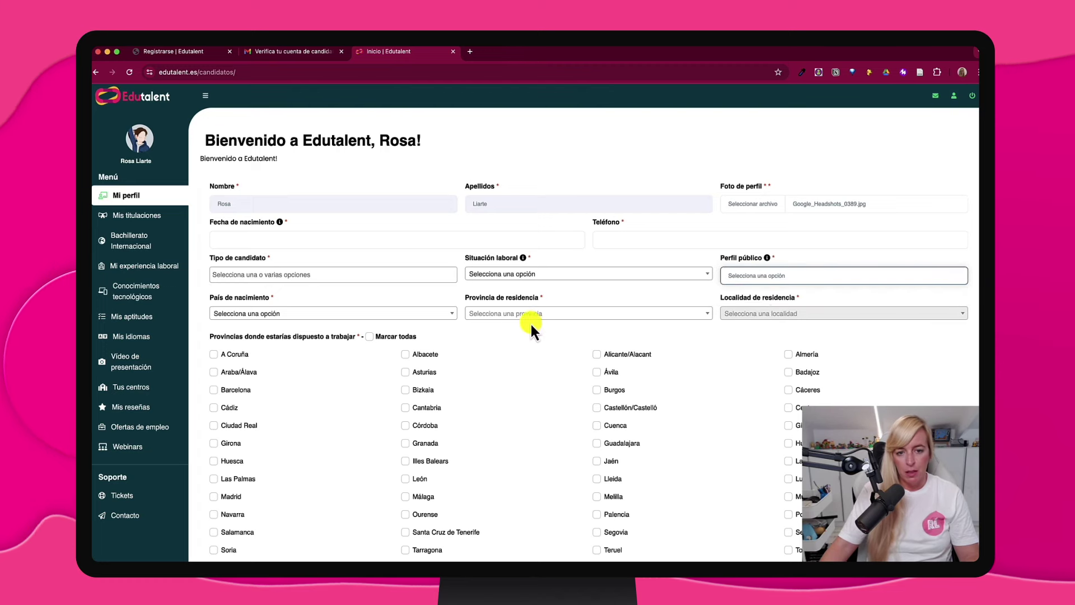
# Scroll up and down through the candidate profile form
pyautogui.scroll(-3, 697, 331)
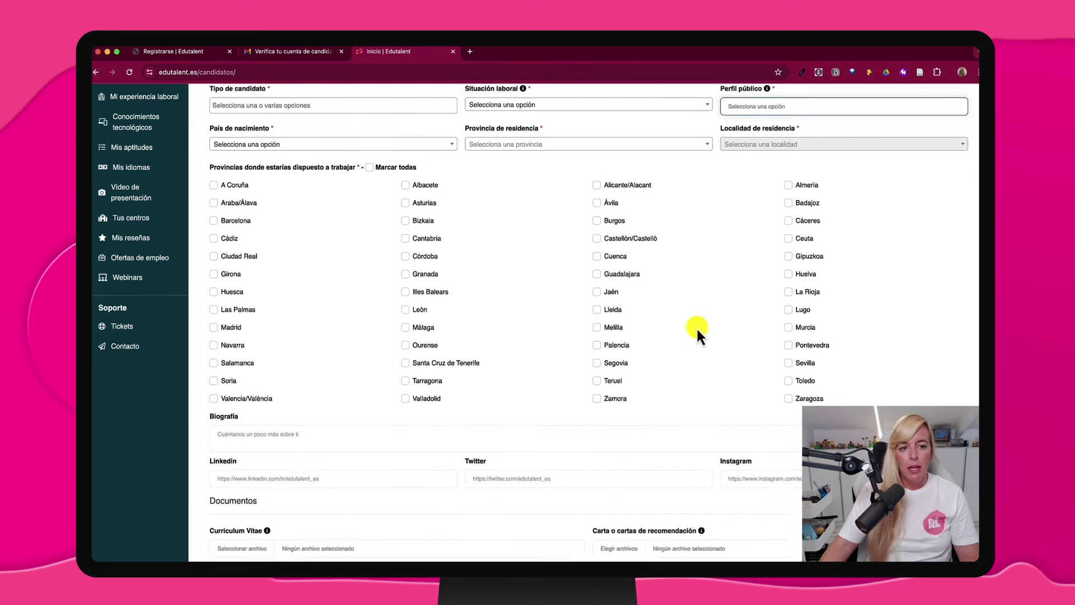
pyautogui.scroll(2, 210, 168)
pyautogui.scroll(3, 210, 166)
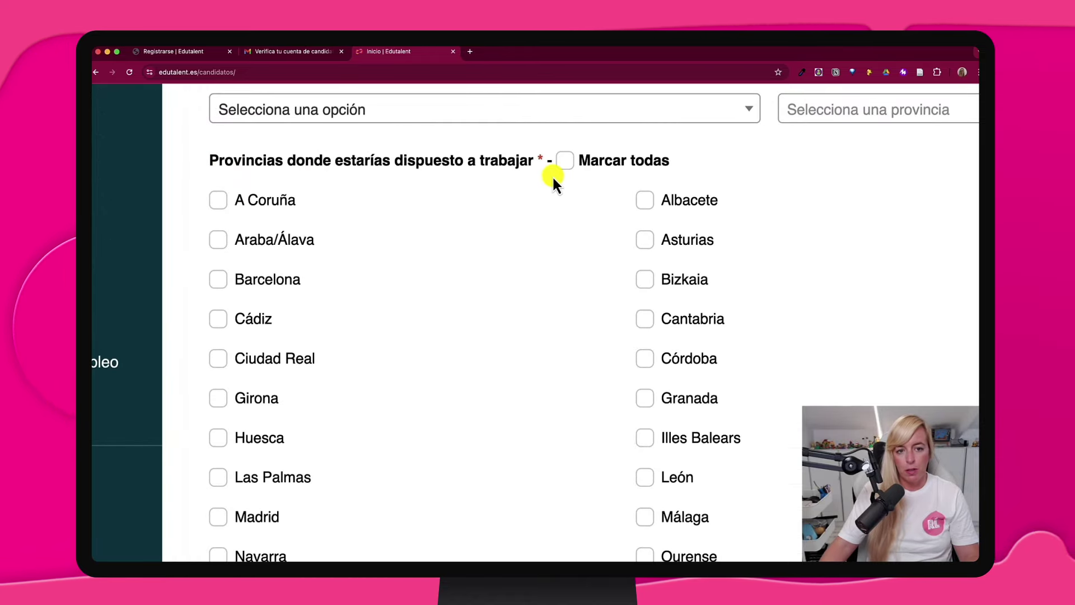
pyautogui.scroll(-3, 552, 175)
pyautogui.scroll(-2, 336, 366)
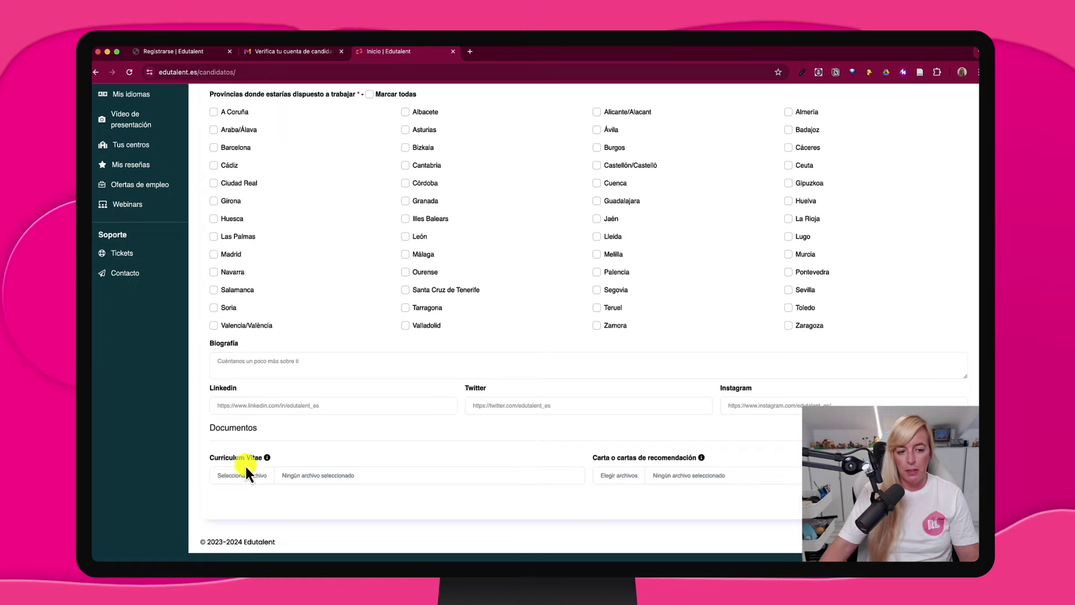
pyautogui.scroll(3, 280, 476)
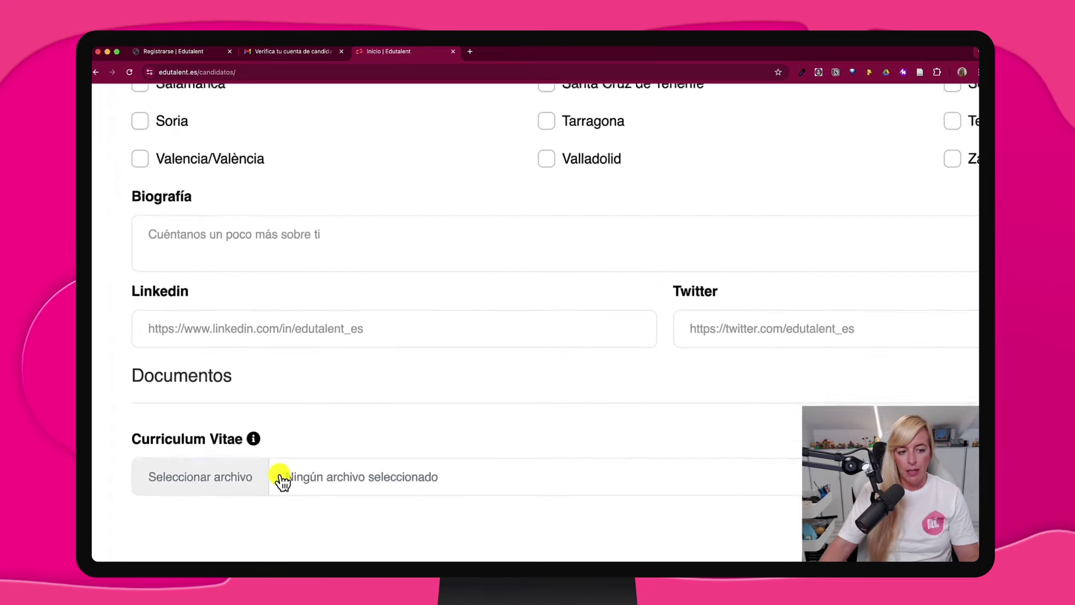
pyautogui.scroll(-3, 282, 479)
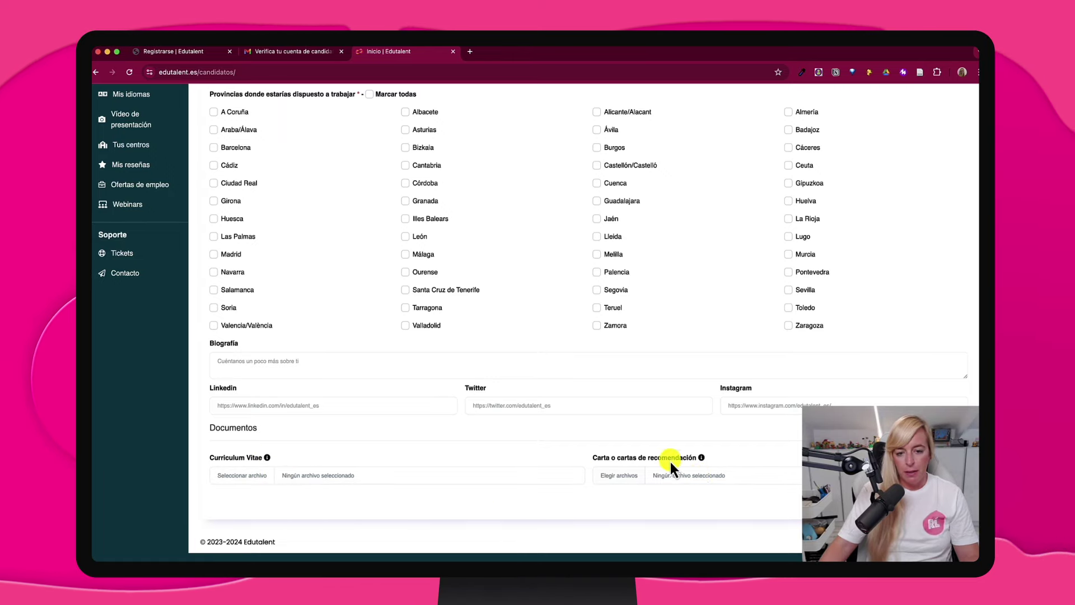
pyautogui.scroll(3, 700, 483)
pyautogui.scroll(-3, 700, 483)
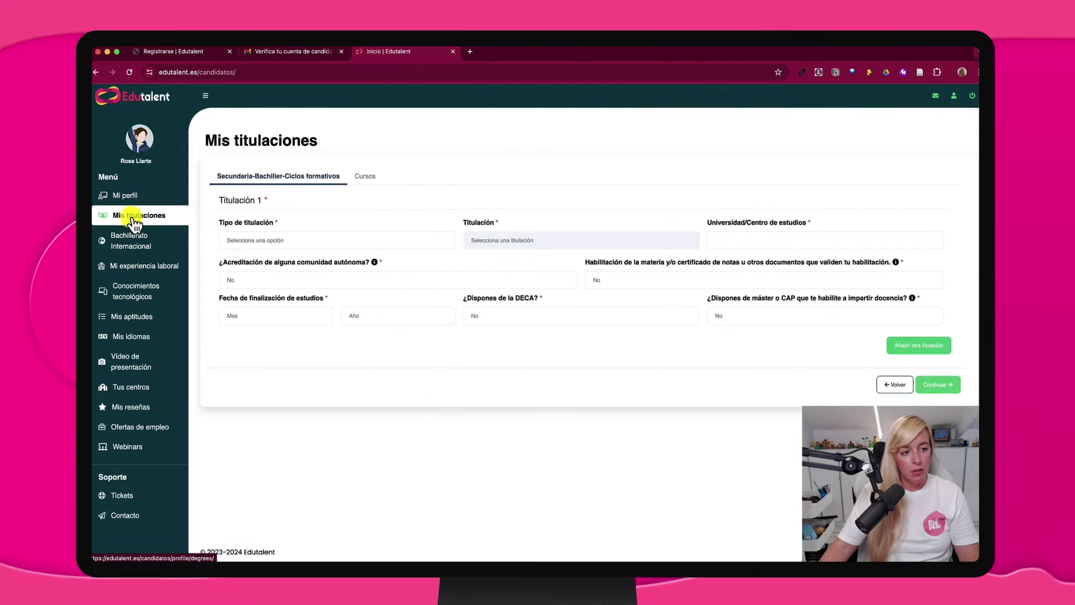
# Set Titulación 1 to a Licenciatura in Historia from university UMA
pyautogui.scroll(3, 133, 218)
pyautogui.scroll(-3, 134, 218)
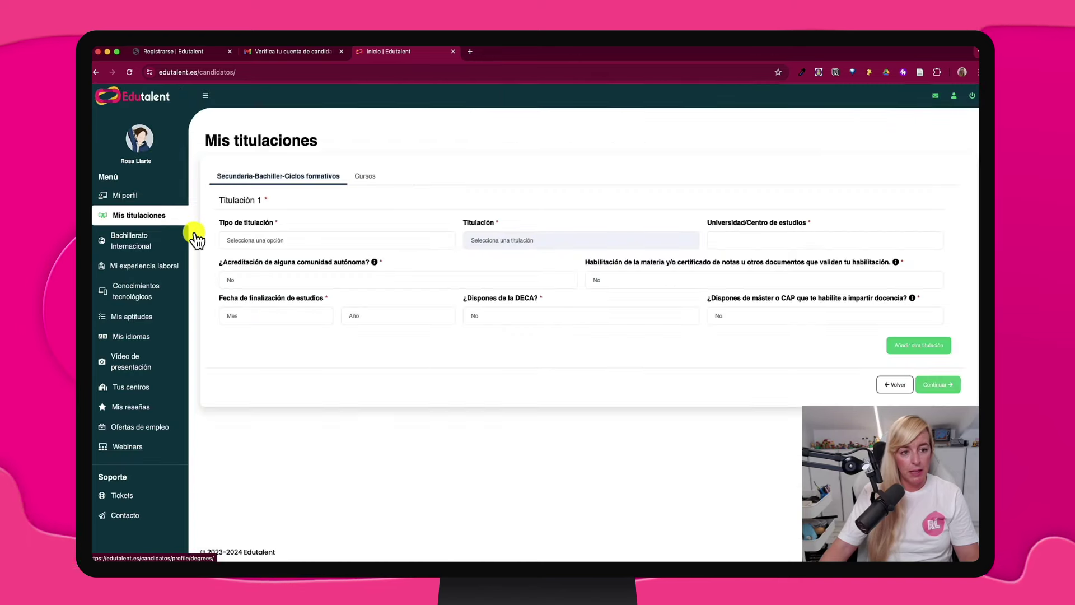
pyautogui.click(264, 242)
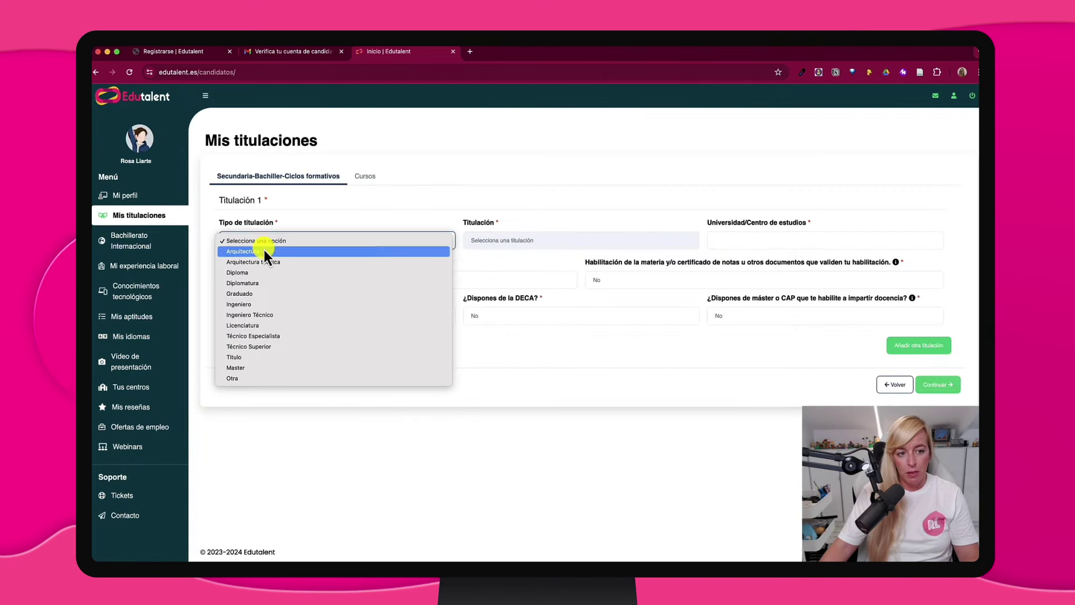
pyautogui.click(251, 325)
pyautogui.click(499, 244)
pyautogui.scroll(-5, 512, 430)
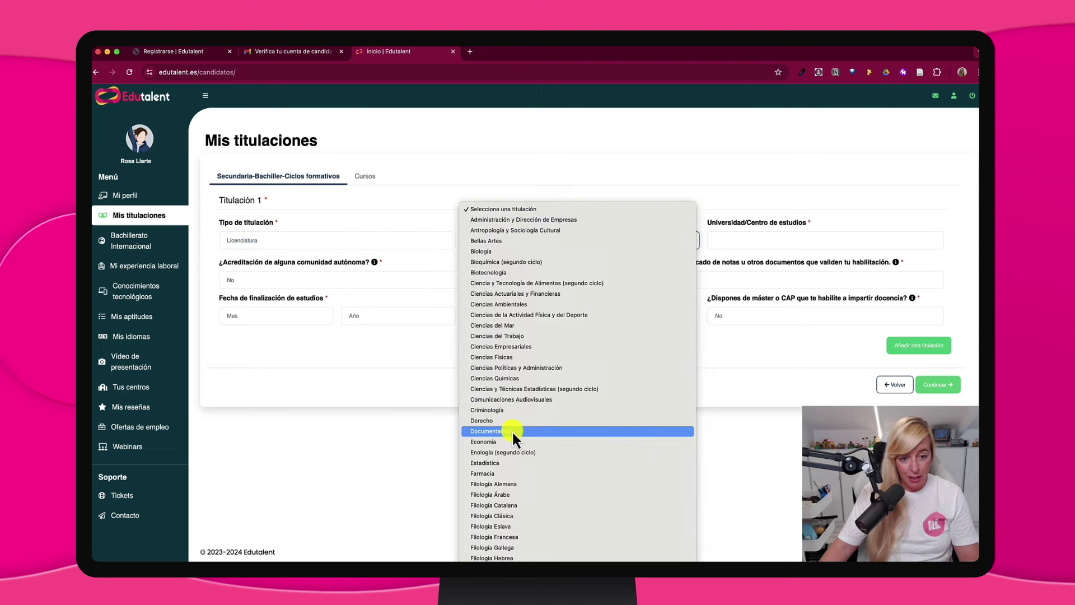
pyautogui.click(512, 430)
pyautogui.click(771, 238)
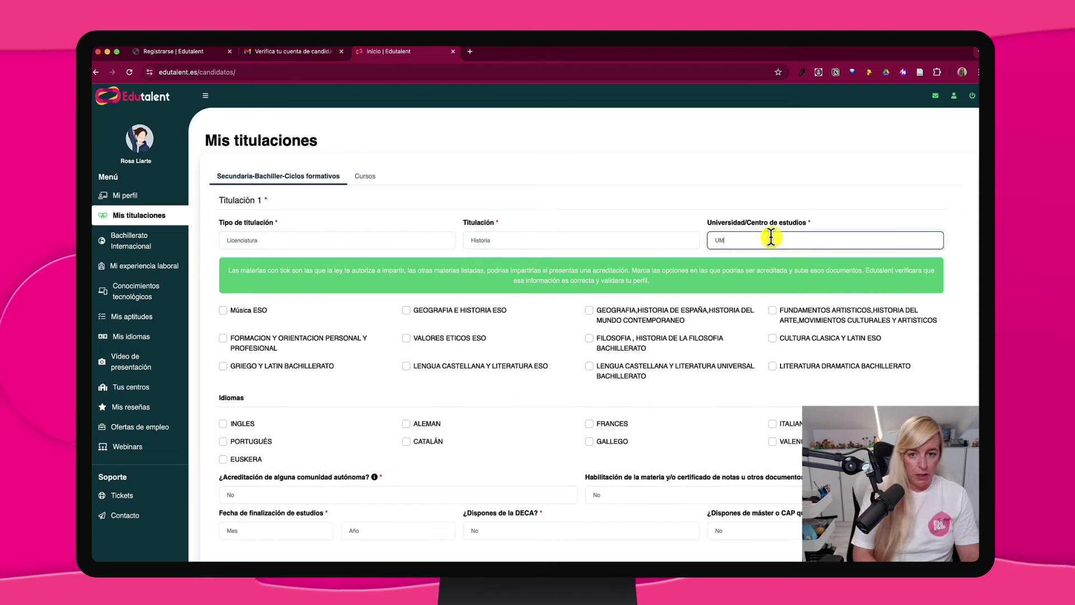
pyautogui.click(346, 313)
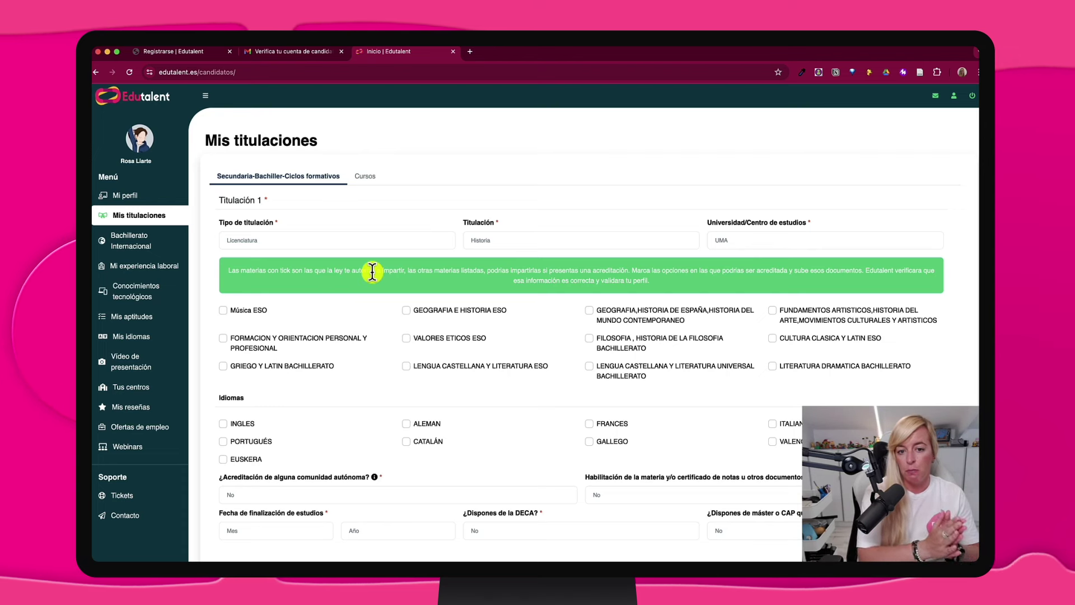
# Tick GEOGRAFIA E HISTORIA ESO, VALORES ETICOS ESO, GRIEGO Y LATIN BACHILLERATO and INGLES, keeping accreditation No
pyautogui.click(406, 312)
pyautogui.click(404, 338)
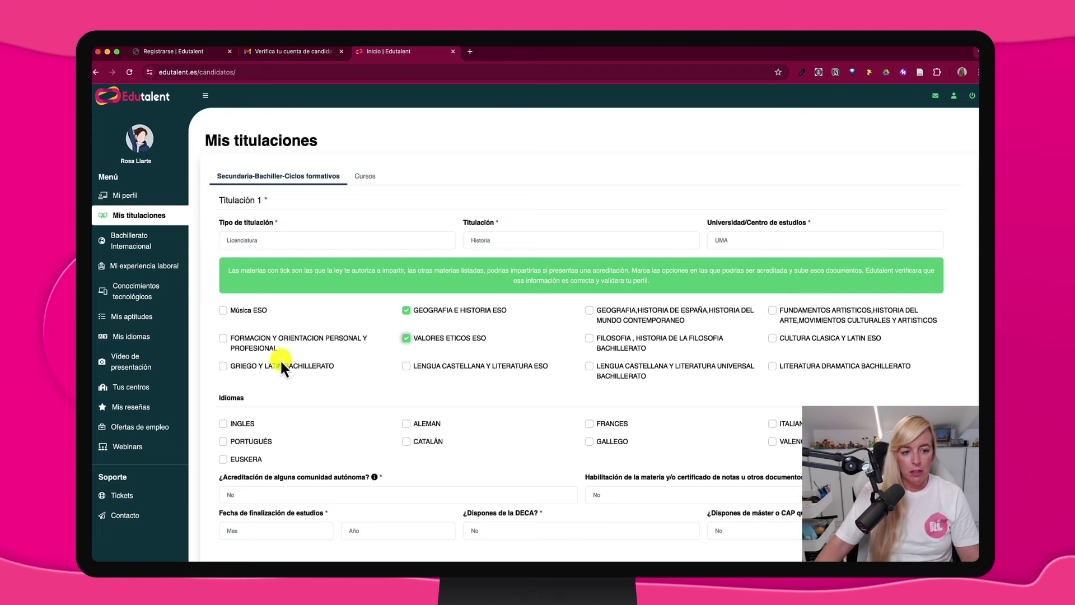
pyautogui.click(224, 367)
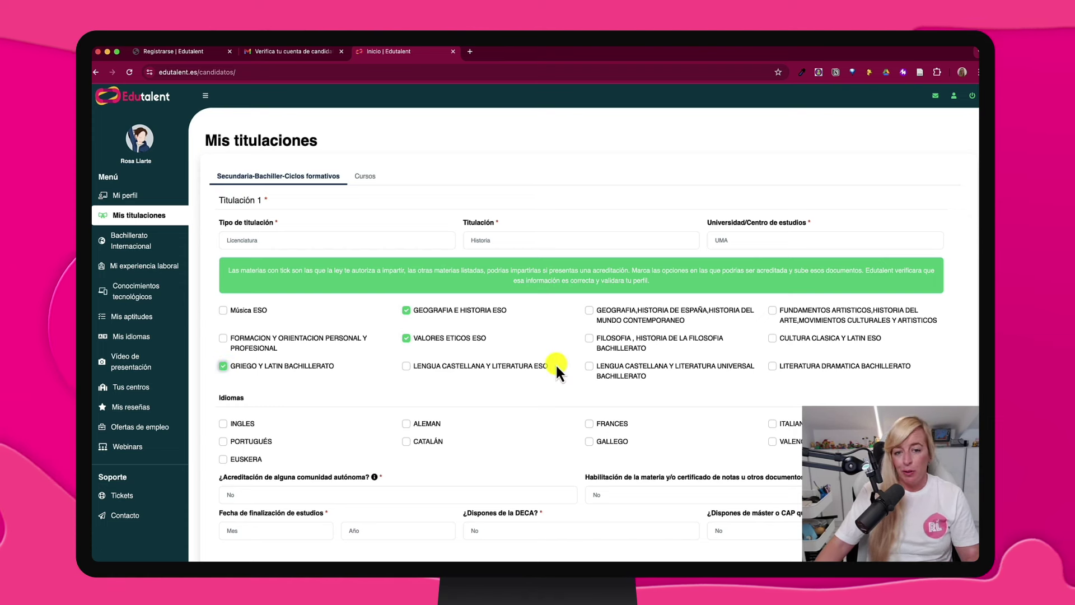
pyautogui.click(236, 325)
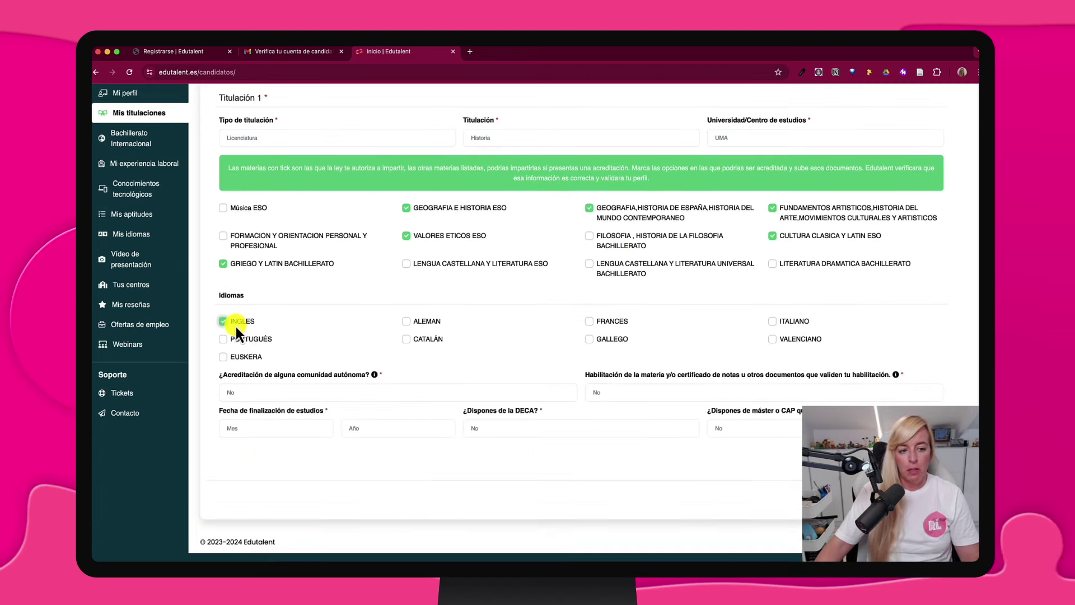
pyautogui.click(283, 391)
pyautogui.click(281, 393)
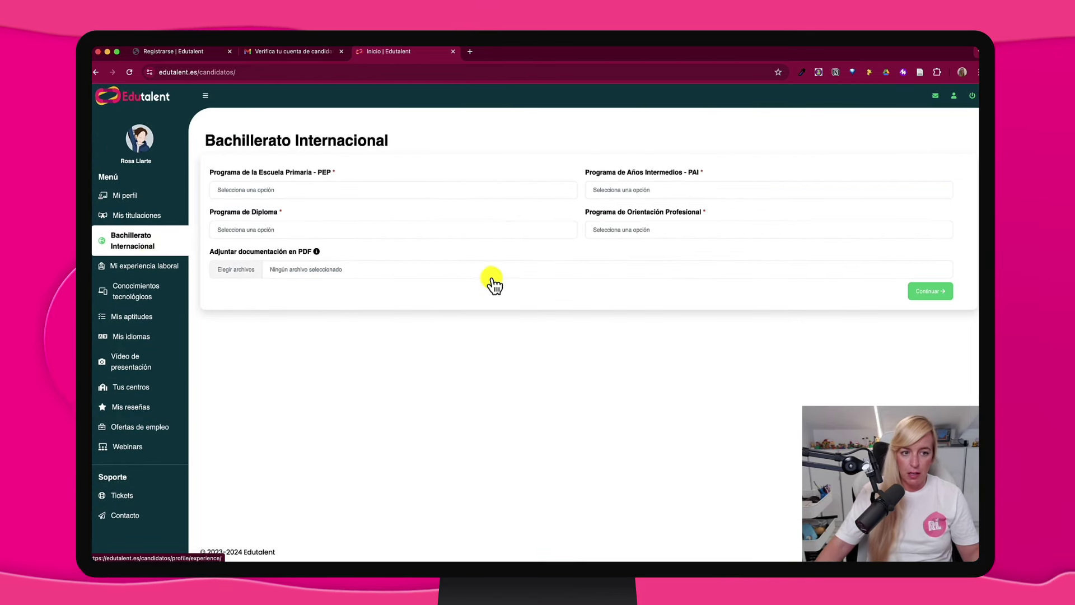
# Skip past Mi experiencia laboral to the Conocimientos tecnológicos section
pyautogui.click(137, 266)
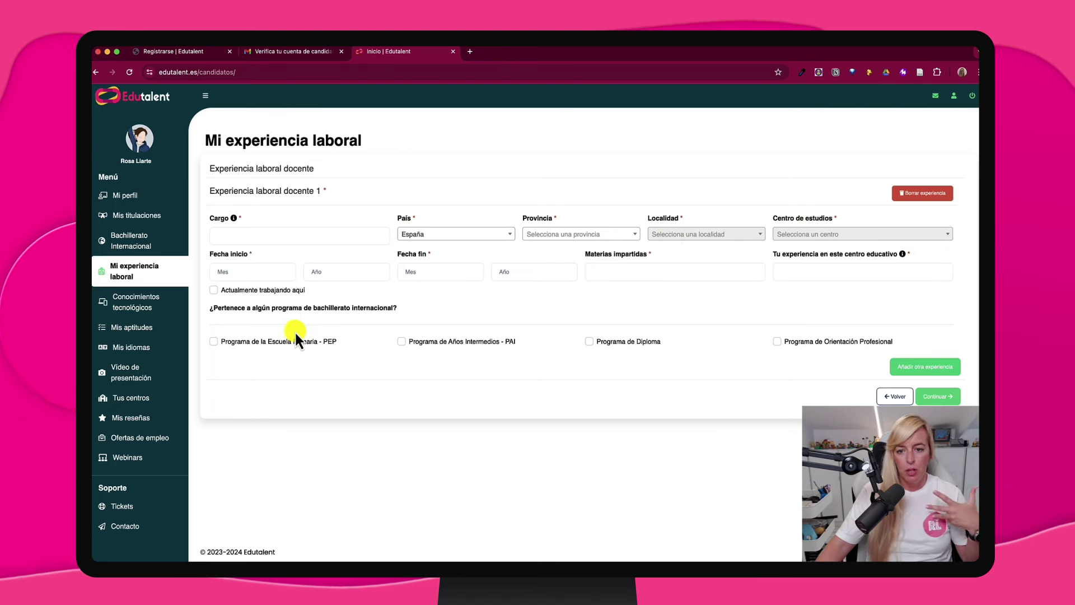
pyautogui.click(154, 307)
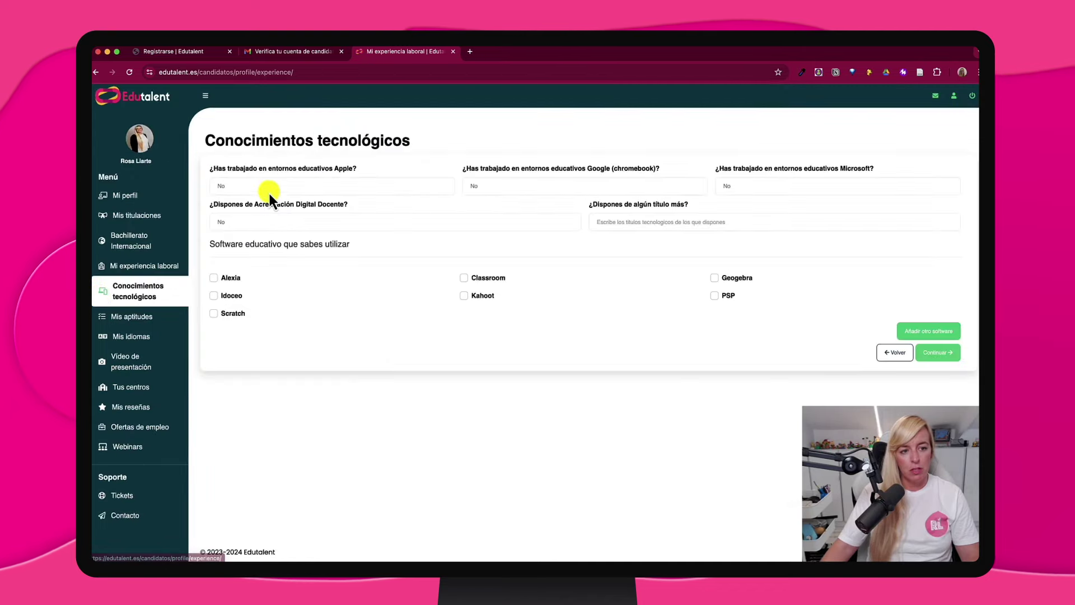
# Answer Sí for Apple, Google and Microsoft educational environments and digital accreditation
pyautogui.click(261, 180)
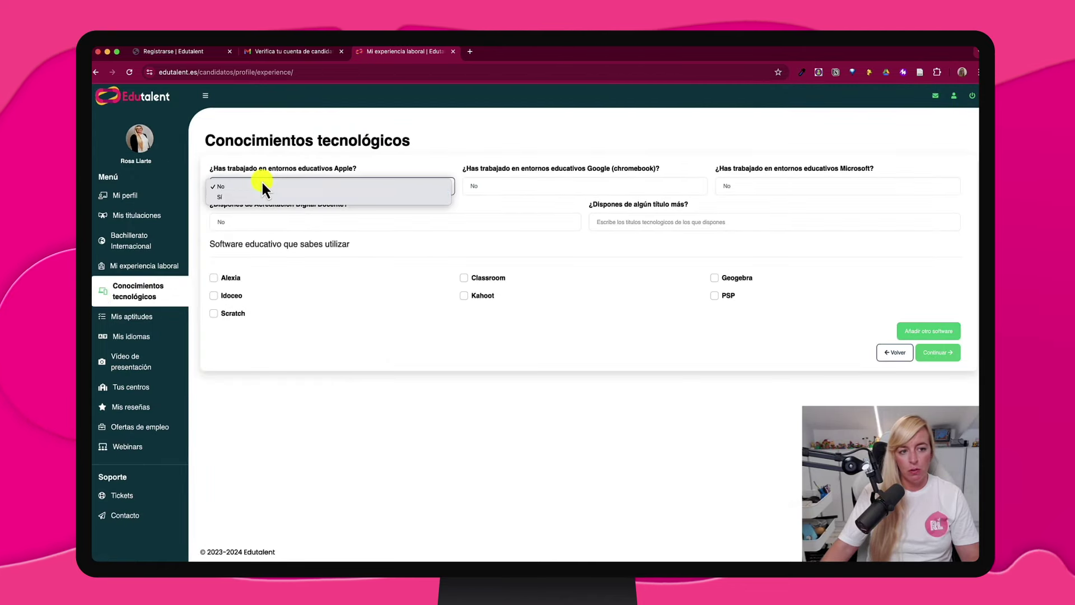
pyautogui.click(256, 194)
pyautogui.click(539, 185)
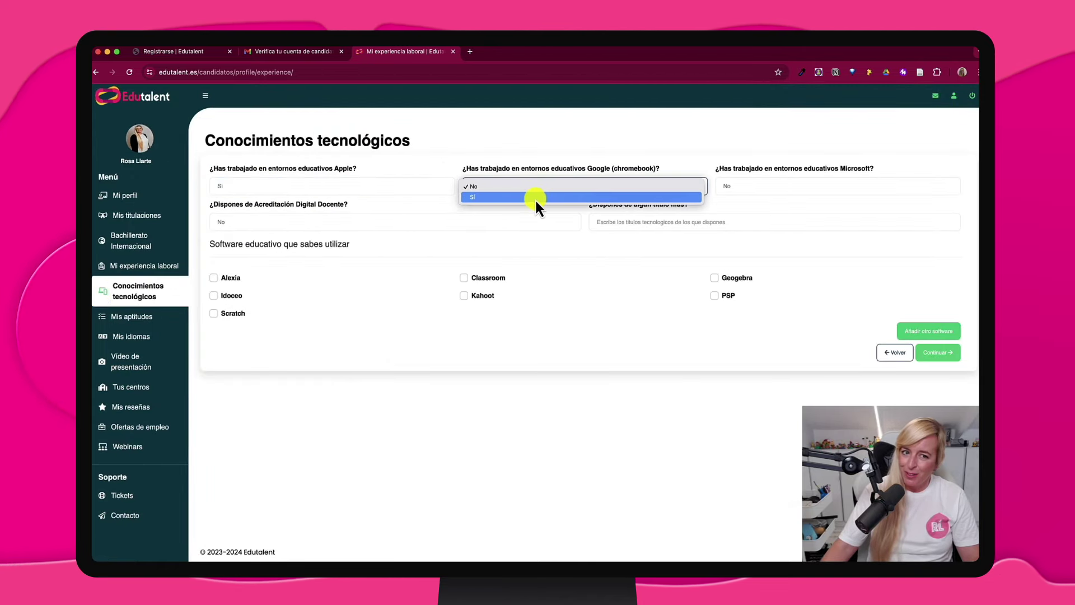
pyautogui.click(536, 186)
pyautogui.click(788, 187)
pyautogui.click(787, 195)
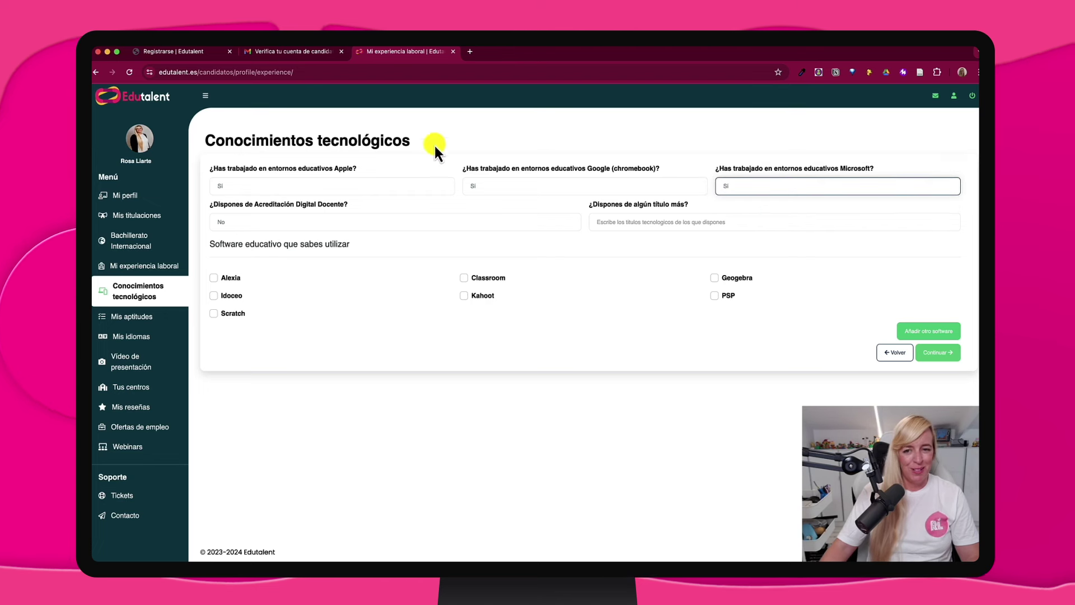
pyautogui.click(291, 221)
pyautogui.click(288, 235)
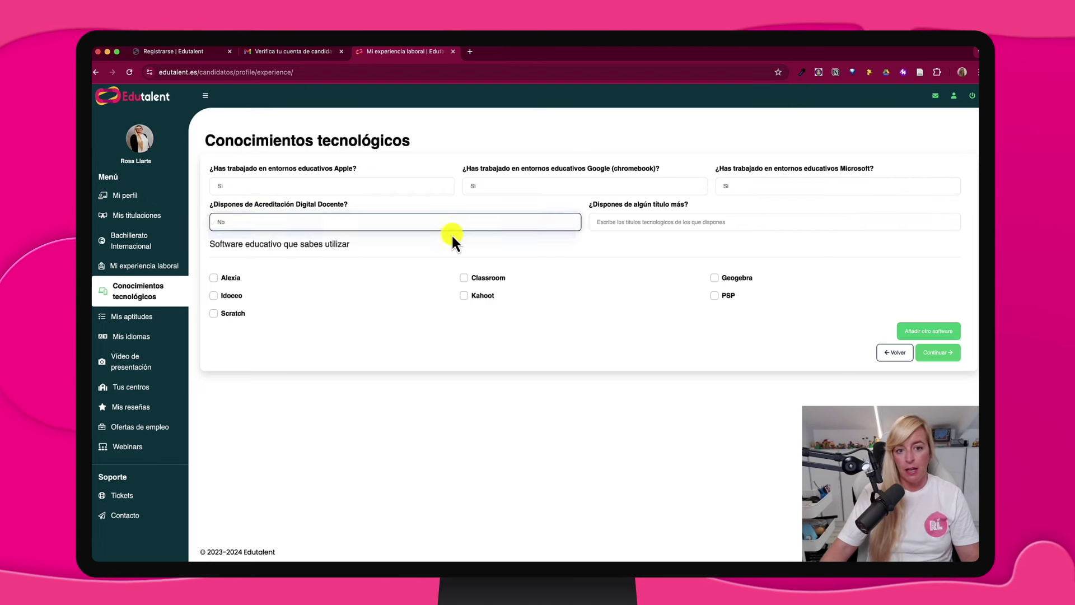
# Add Máster de Tecnología Educativa, tick Idoceo, Classroom and Kahoot, and discard an empty software row
pyautogui.click(680, 220)
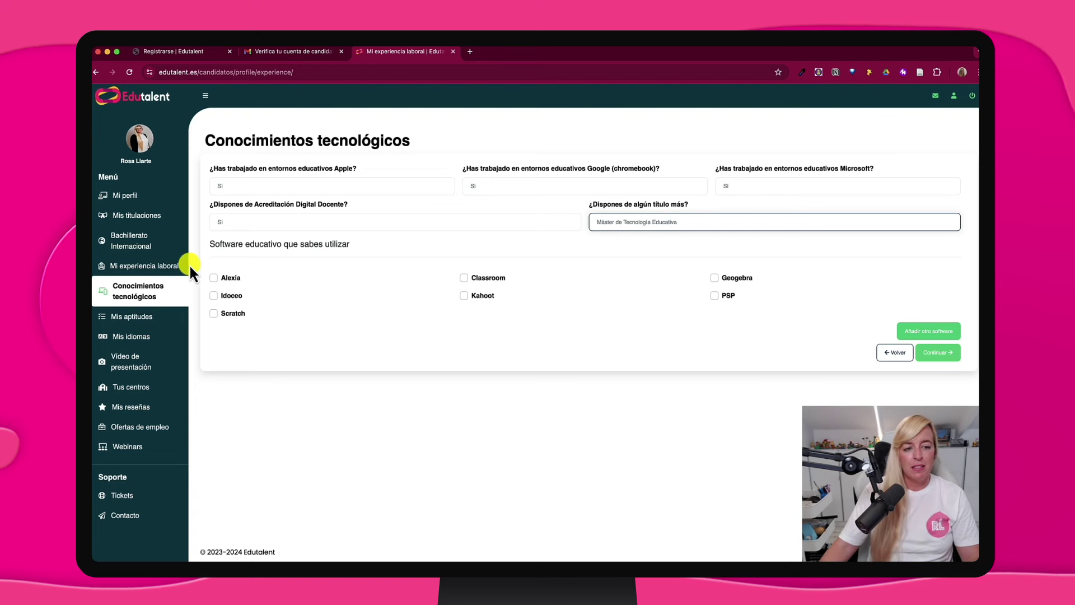
pyautogui.click(213, 295)
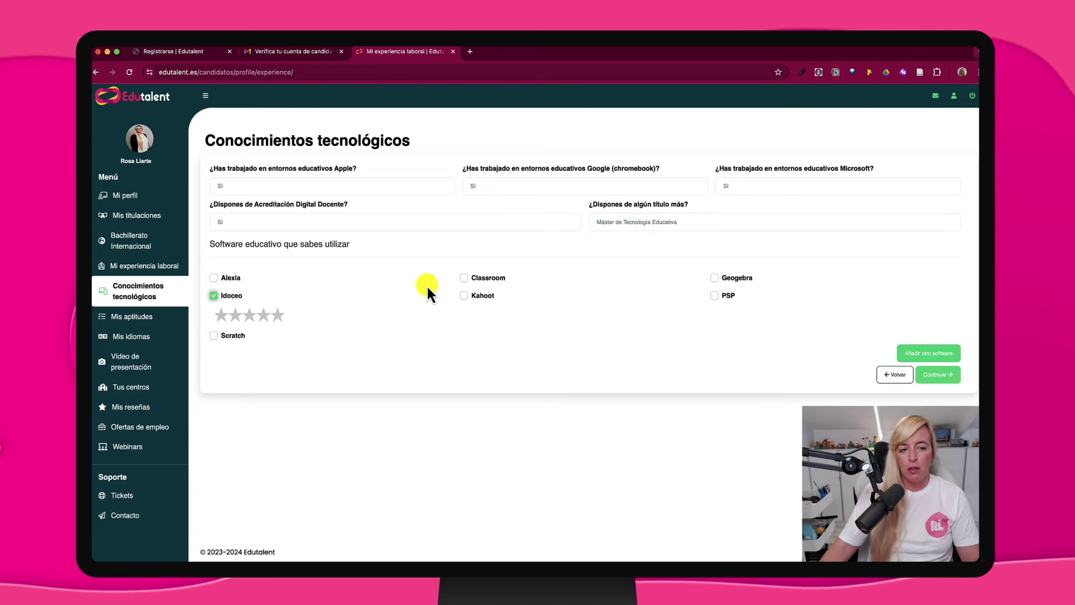
pyautogui.click(467, 277)
pyautogui.click(464, 316)
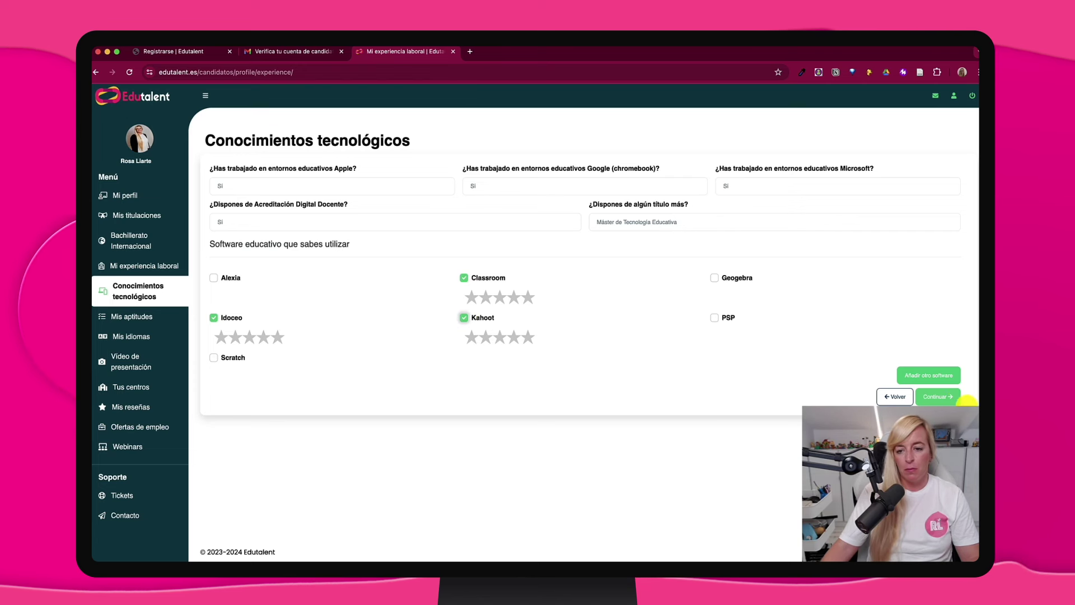
pyautogui.click(925, 373)
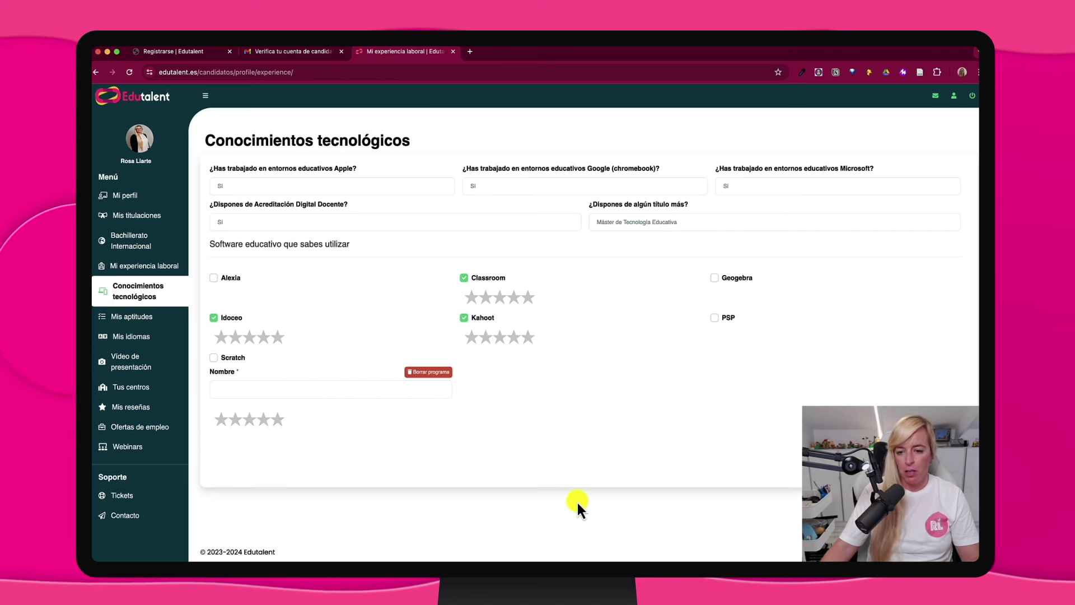
pyautogui.click(331, 389)
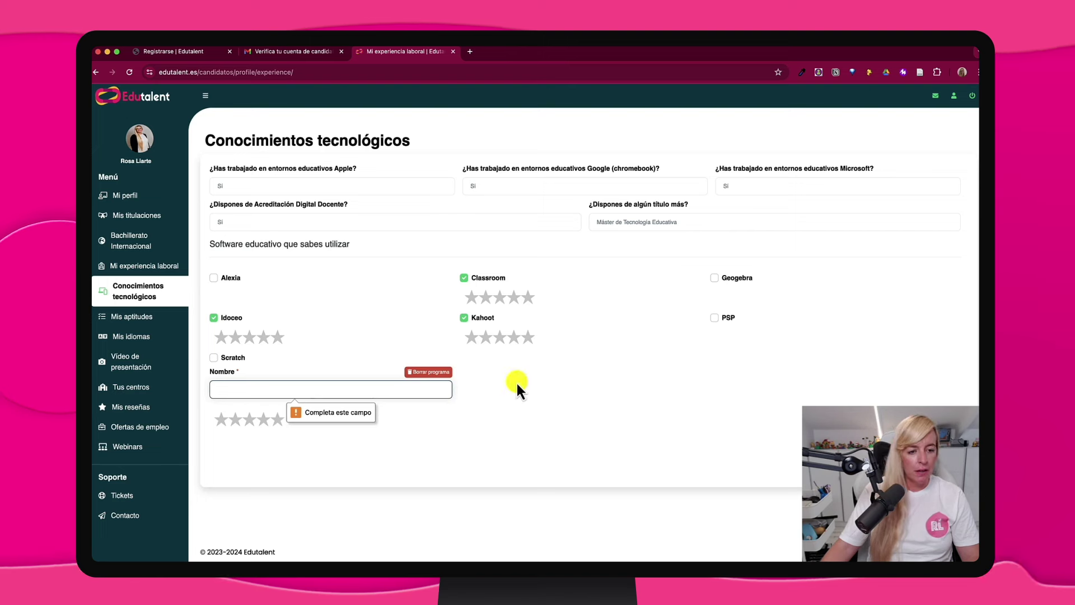
pyautogui.click(448, 372)
pyautogui.click(144, 324)
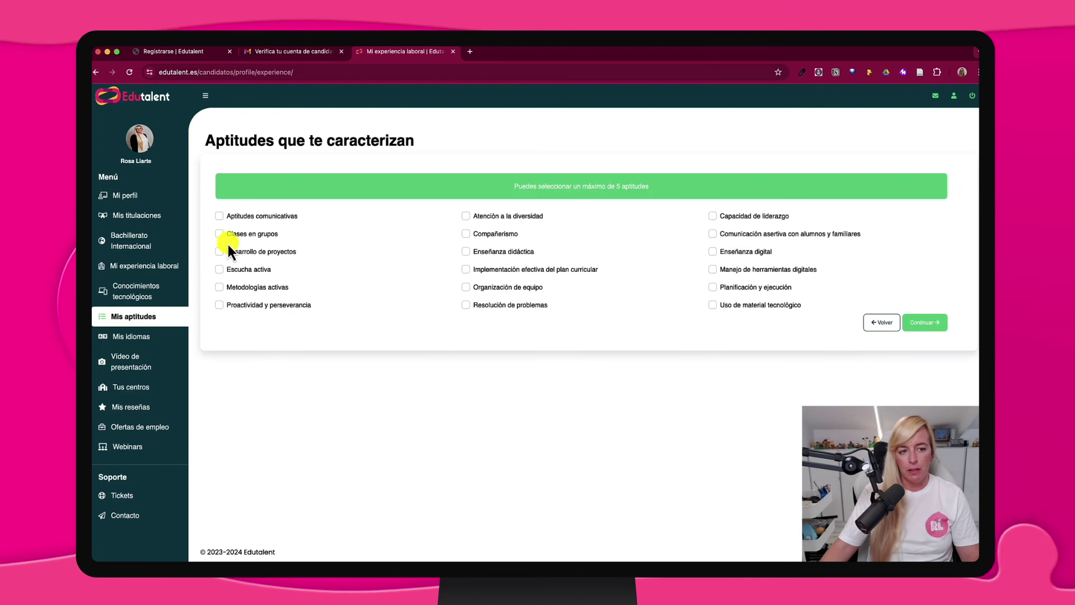
# Choose Clases en grupos as an aptitude and set the English level to C1
pyautogui.click(219, 233)
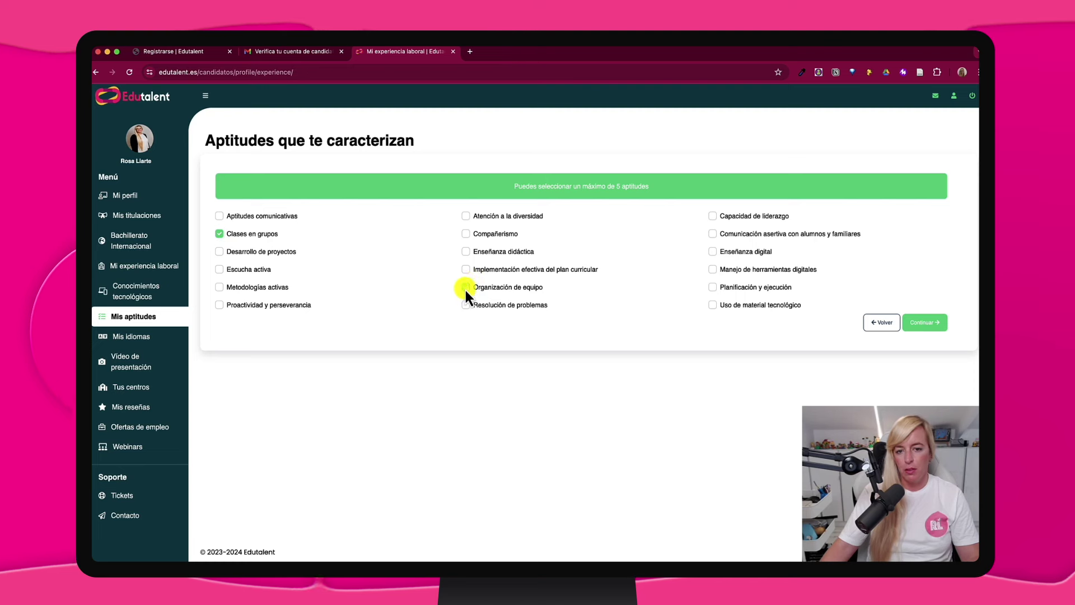
pyautogui.click(924, 323)
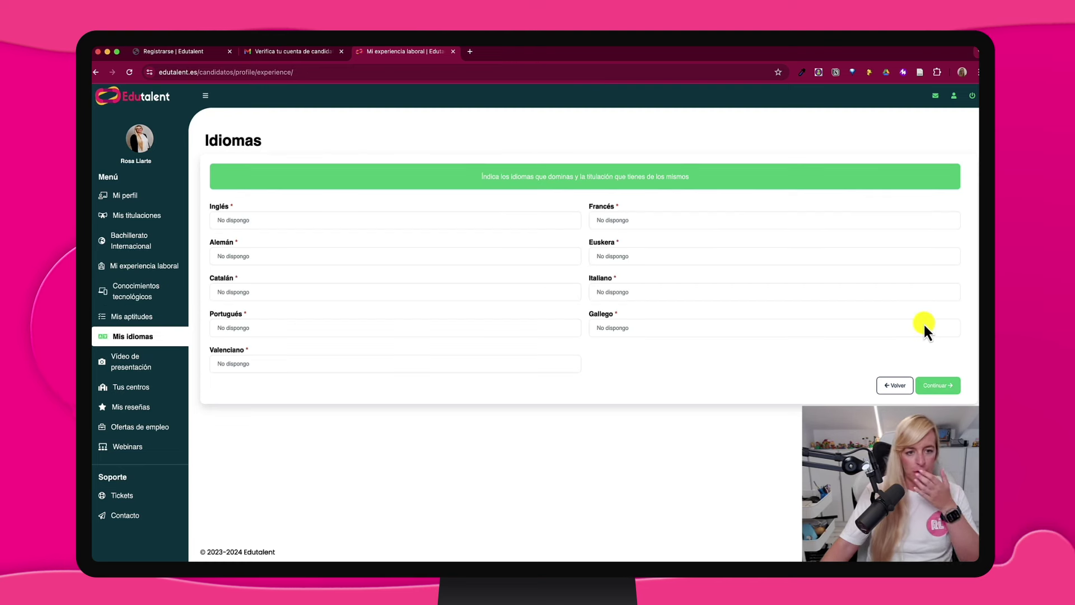
pyautogui.click(364, 223)
pyautogui.click(331, 270)
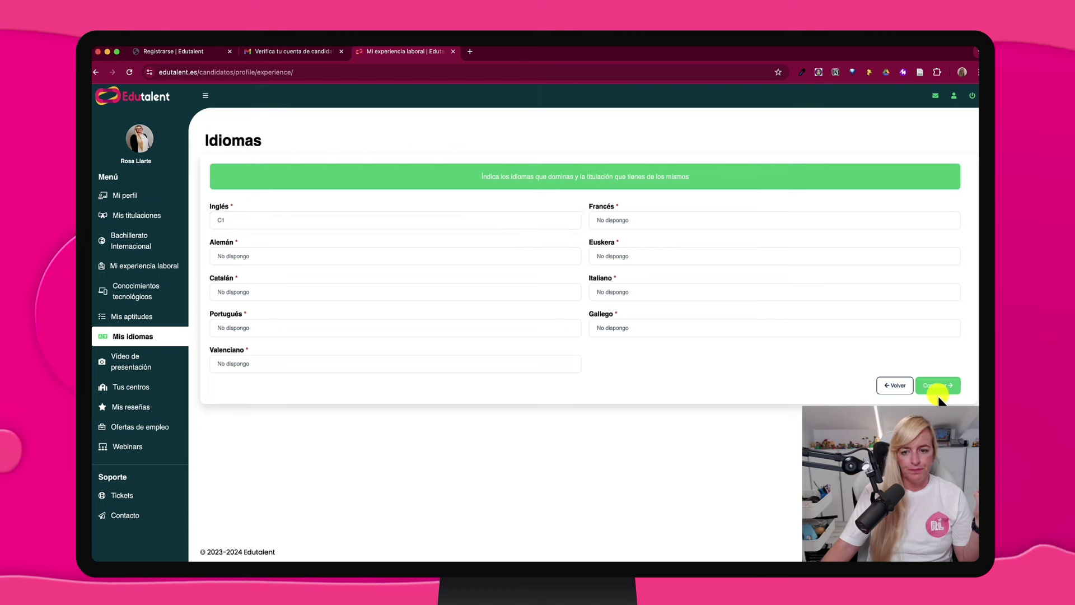
pyautogui.click(938, 387)
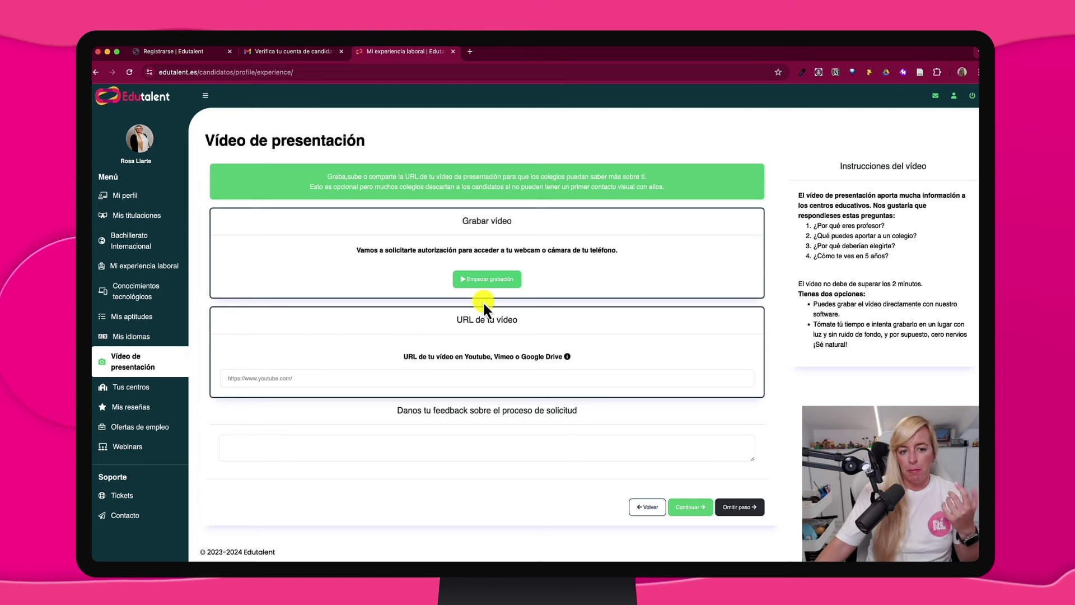
# Record a webcam presentation video after allowing camera access, then upload it
pyautogui.click(489, 280)
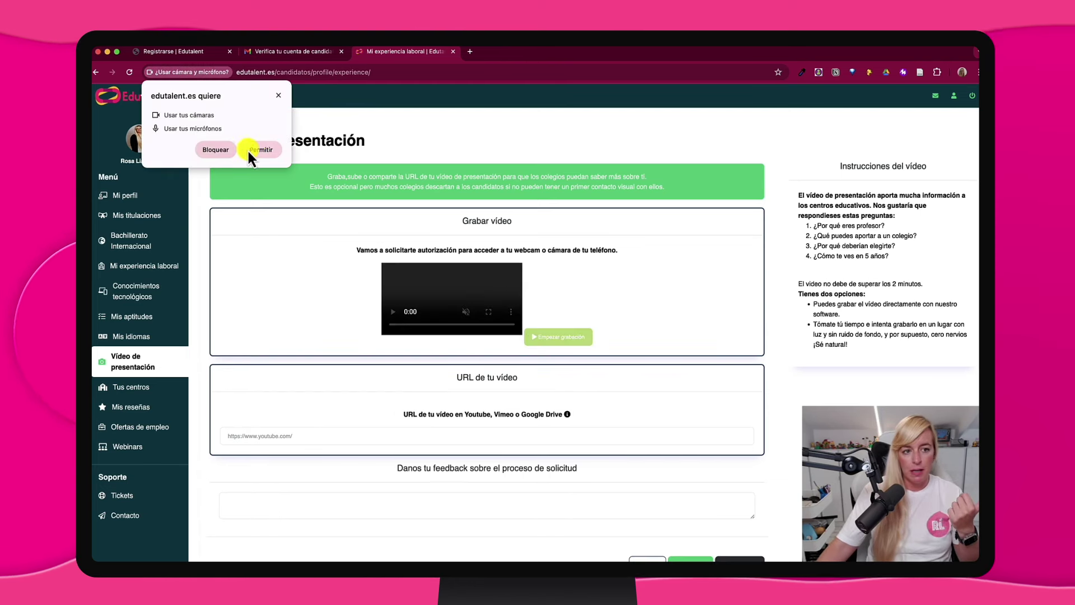
pyautogui.click(256, 149)
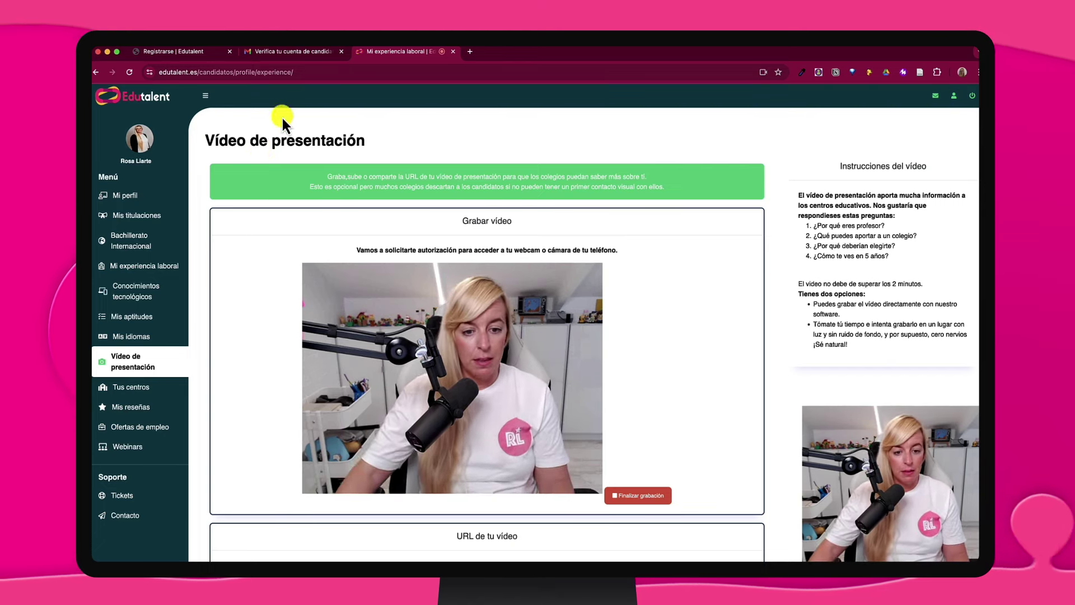
pyautogui.scroll(-3, 485, 364)
pyautogui.click(637, 361)
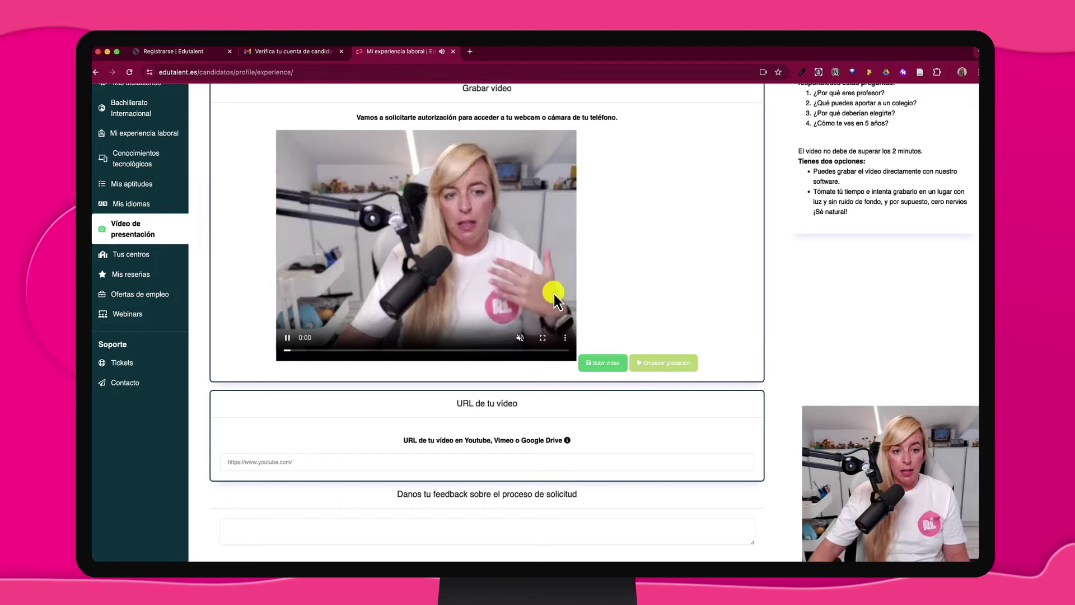
pyautogui.scroll(3, 553, 294)
pyautogui.click(602, 460)
pyautogui.scroll(-2, 271, 463)
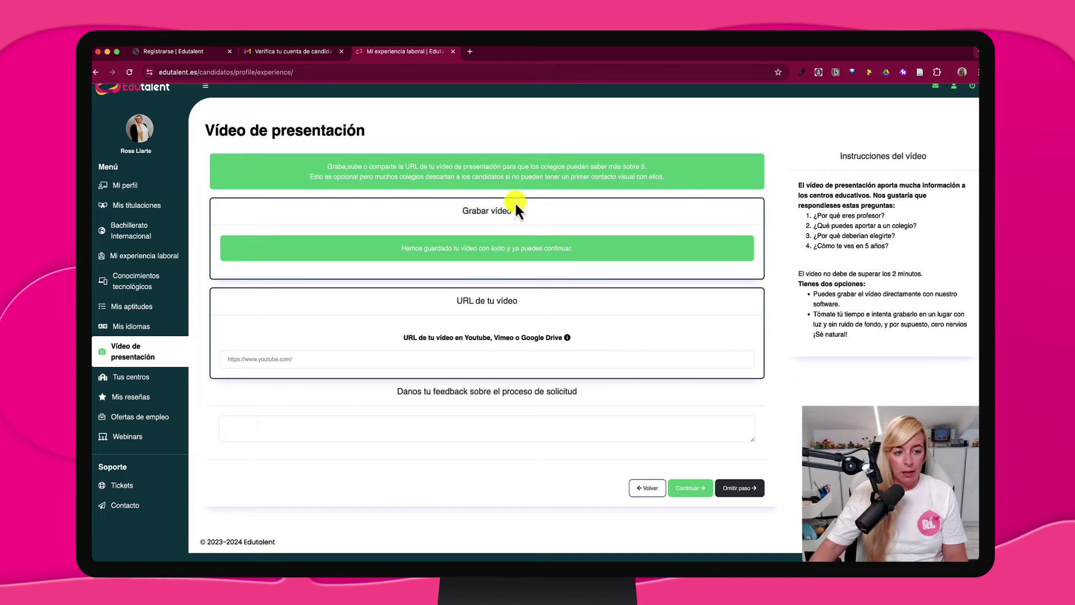
# Finish the profile and scroll the candidate home down to the presentation video and back
pyautogui.click(705, 495)
pyautogui.scroll(-6, 364, 328)
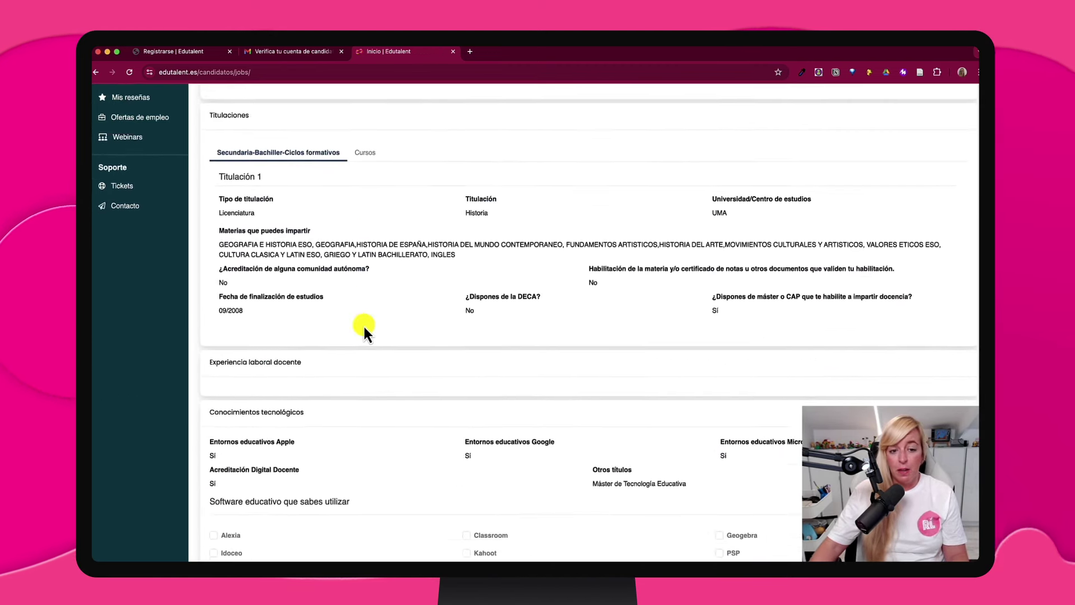
pyautogui.scroll(-15, 364, 328)
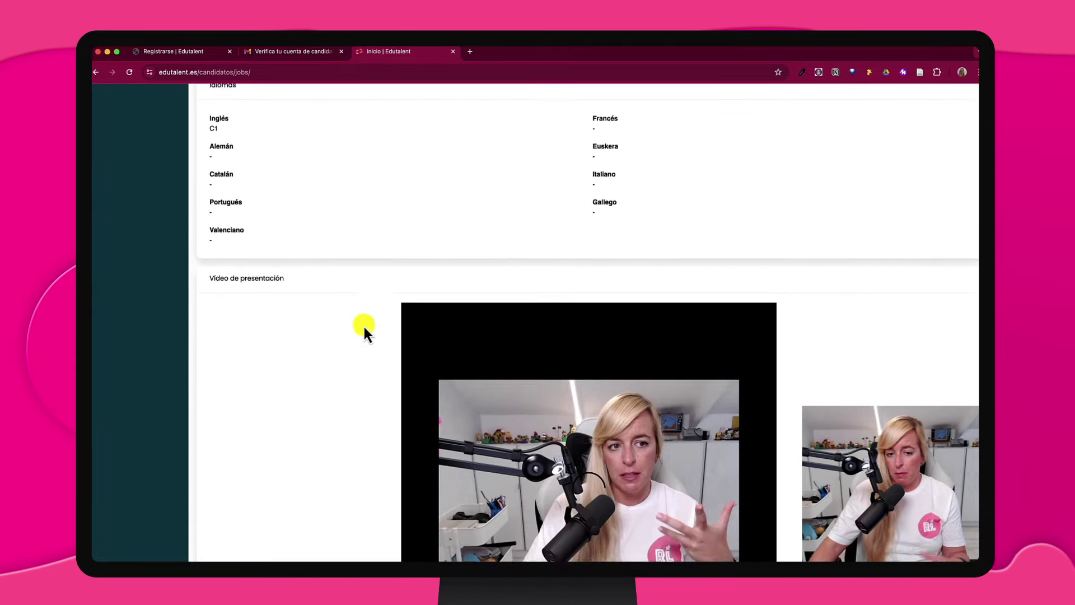
pyautogui.scroll(-5, 364, 329)
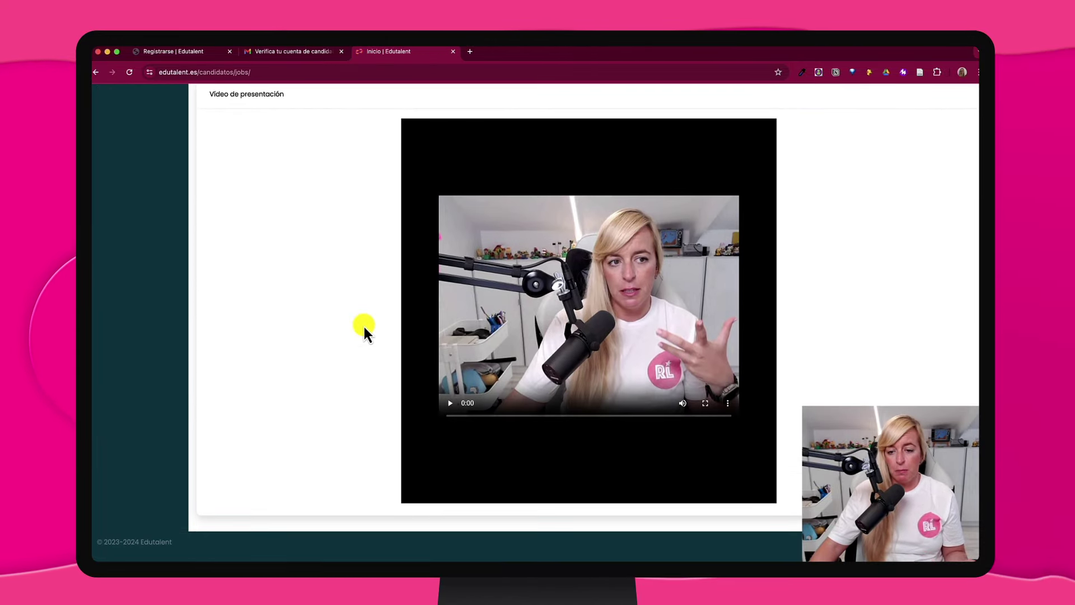
pyautogui.scroll(15, 364, 317)
pyautogui.scroll(1, 340, 319)
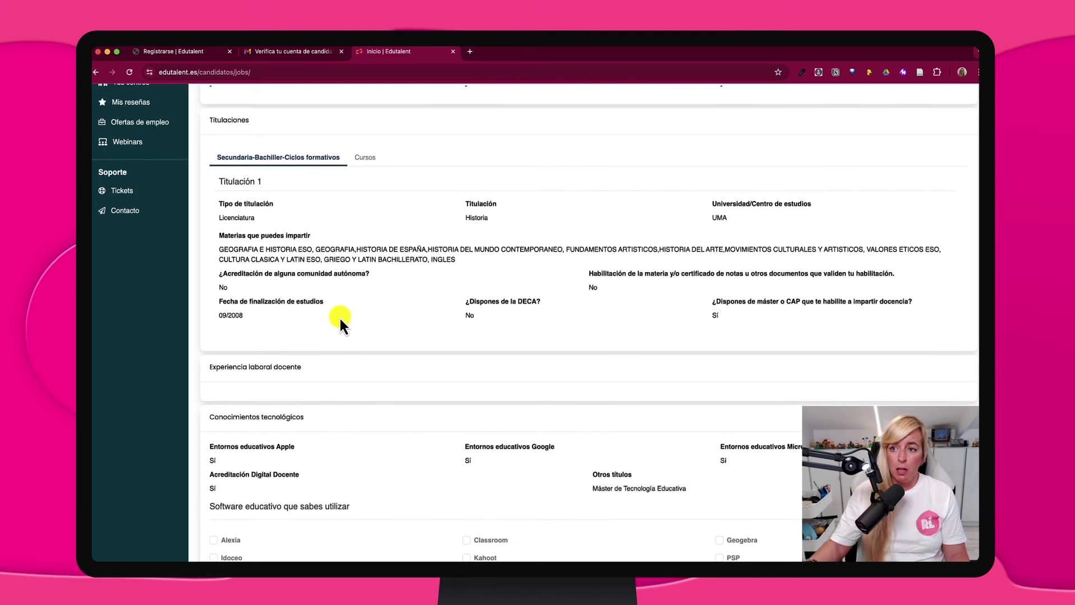
pyautogui.scroll(10, 223, 224)
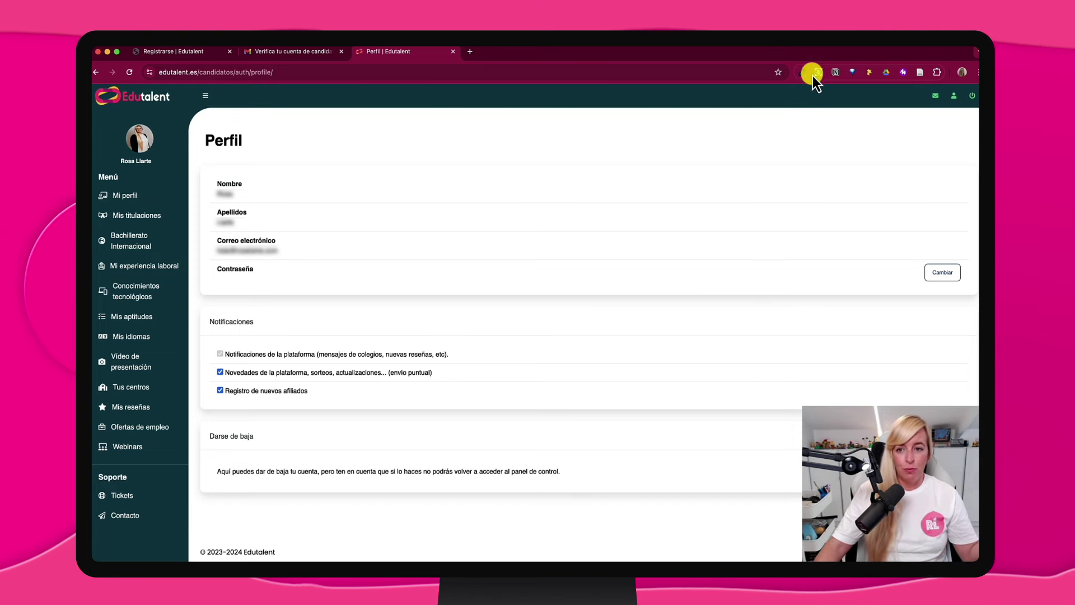
# Sign out of the candidate account to reach the school sign-in page
pyautogui.click(972, 96)
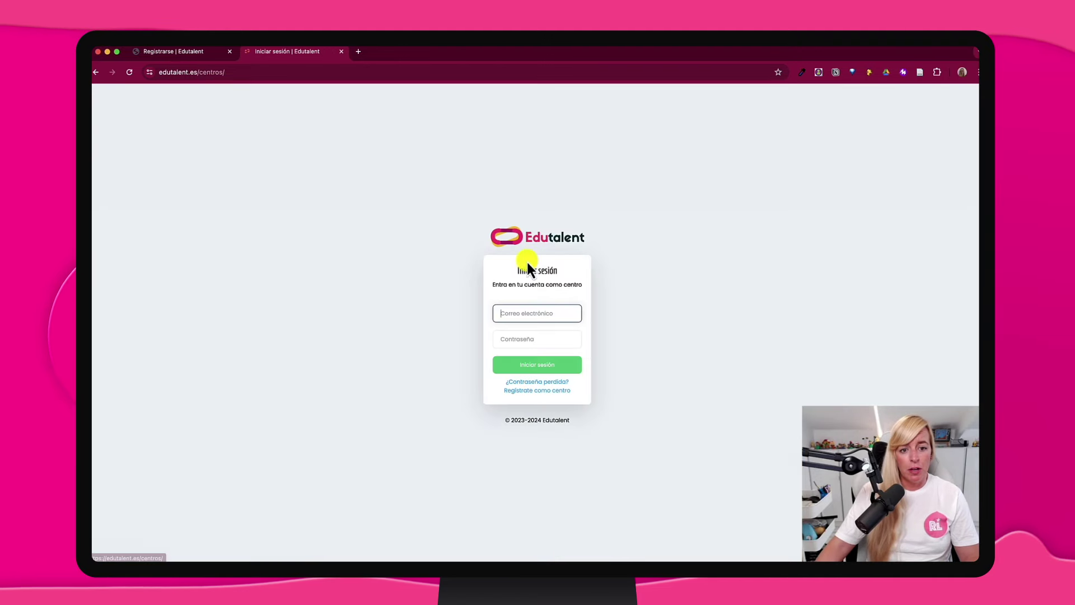
# Sign in to the school account with the autofilled e-mail
pyautogui.click(521, 313)
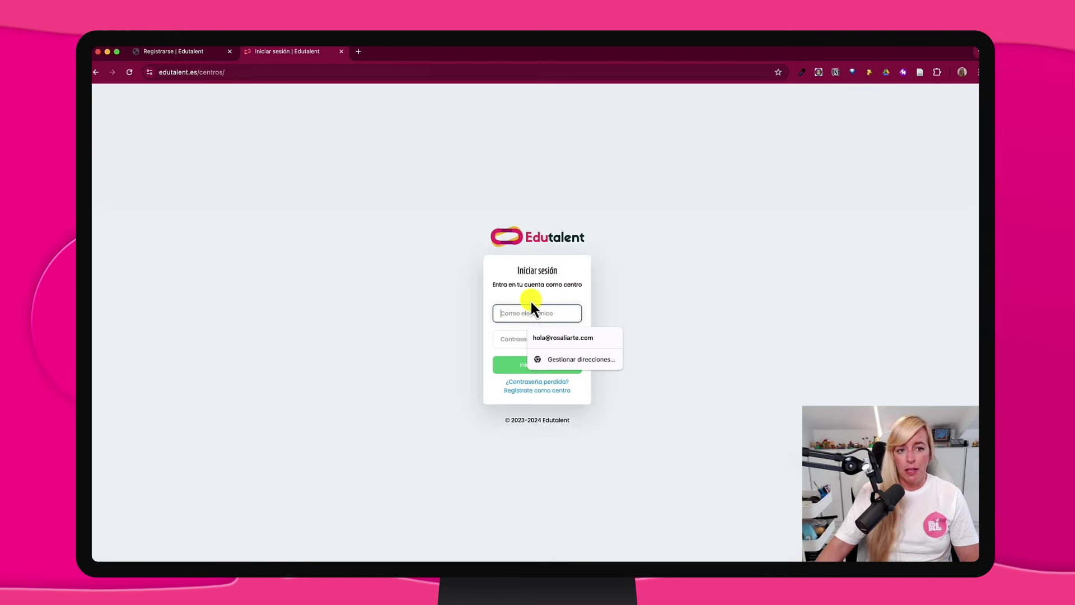
pyautogui.click(822, 203)
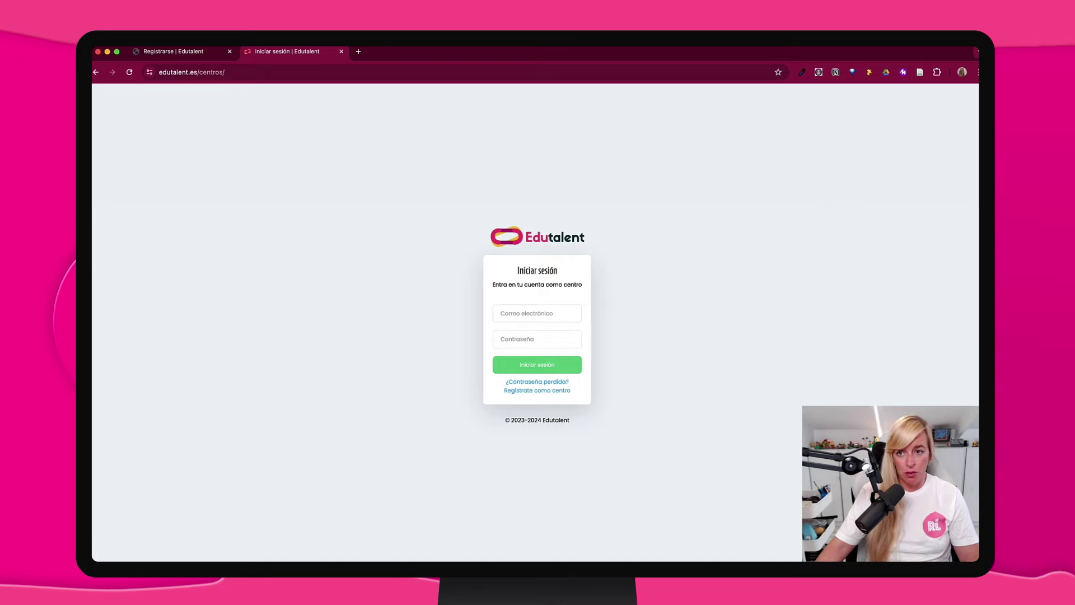
pyautogui.click(542, 365)
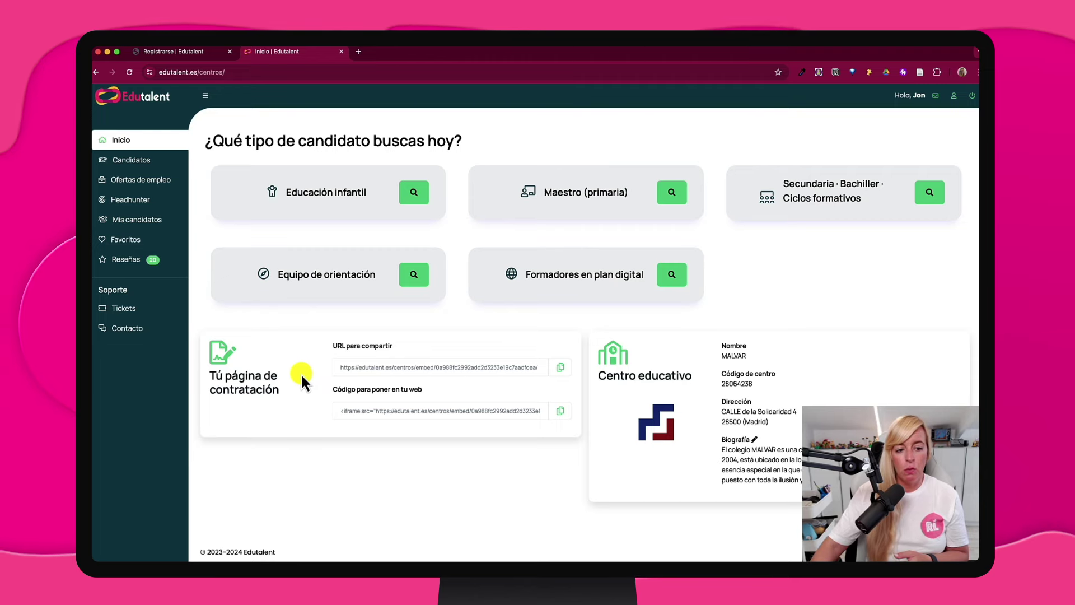
# Launch the candidate search for Secundaria · Bachiller · Ciclos formativos
pyautogui.scroll(5, 301, 373)
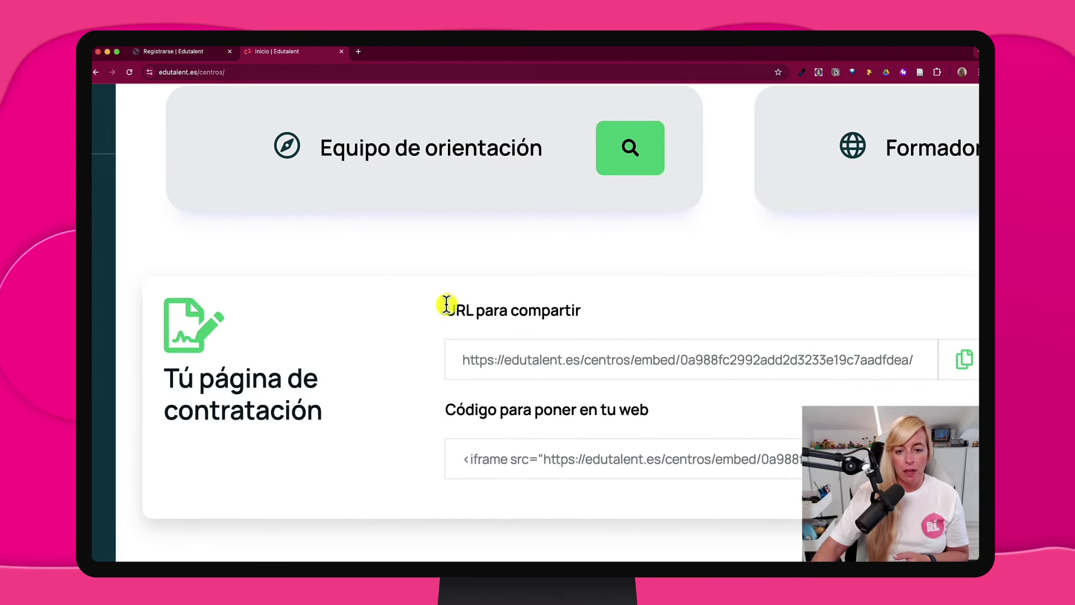
pyautogui.scroll(-5, 486, 435)
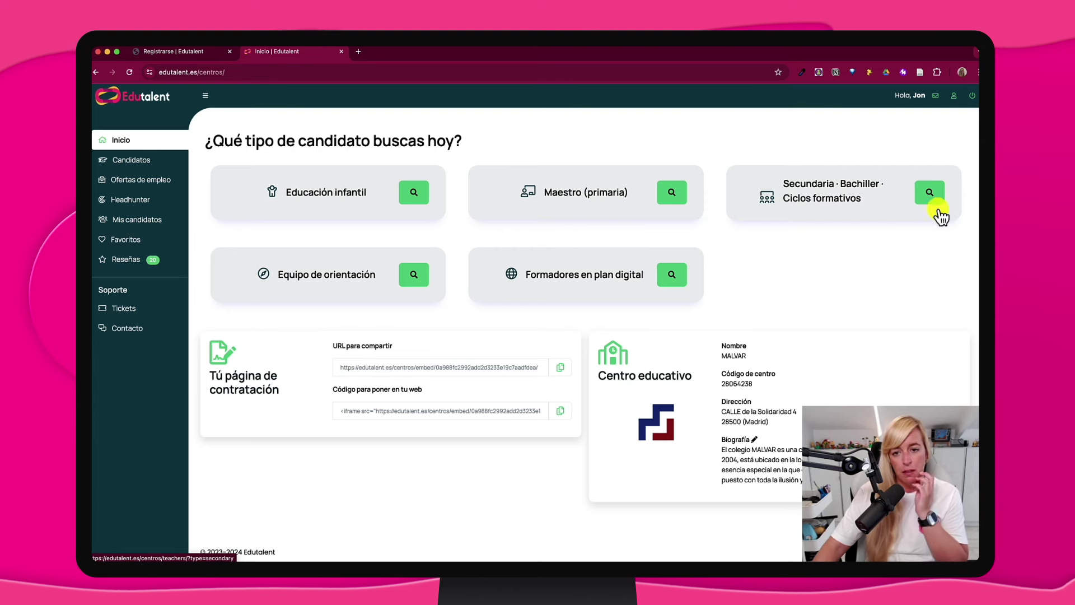
pyautogui.click(930, 193)
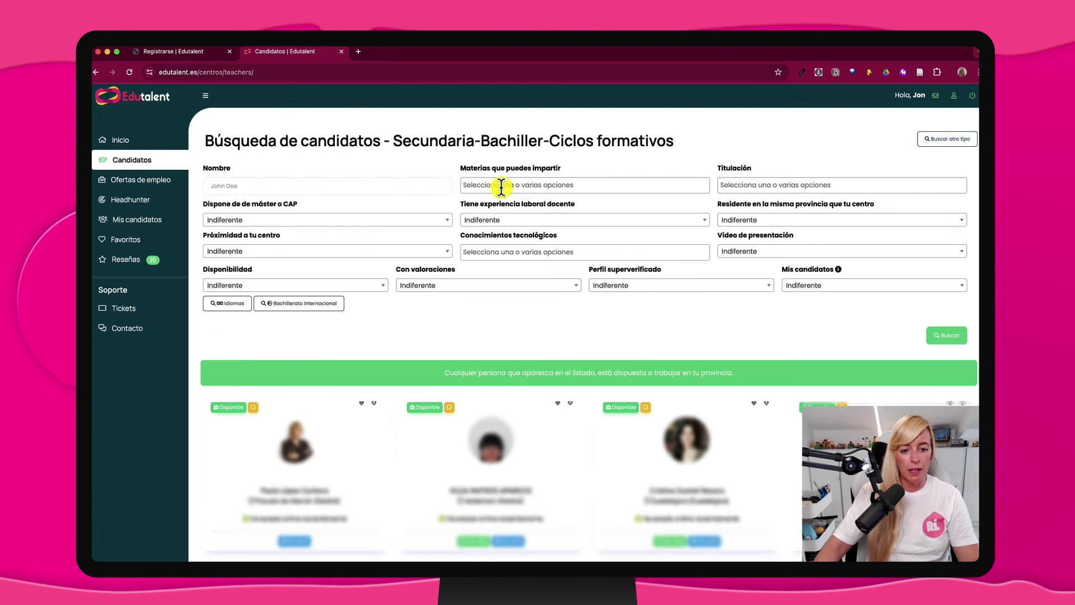
pyautogui.click(574, 185)
pyautogui.click(753, 185)
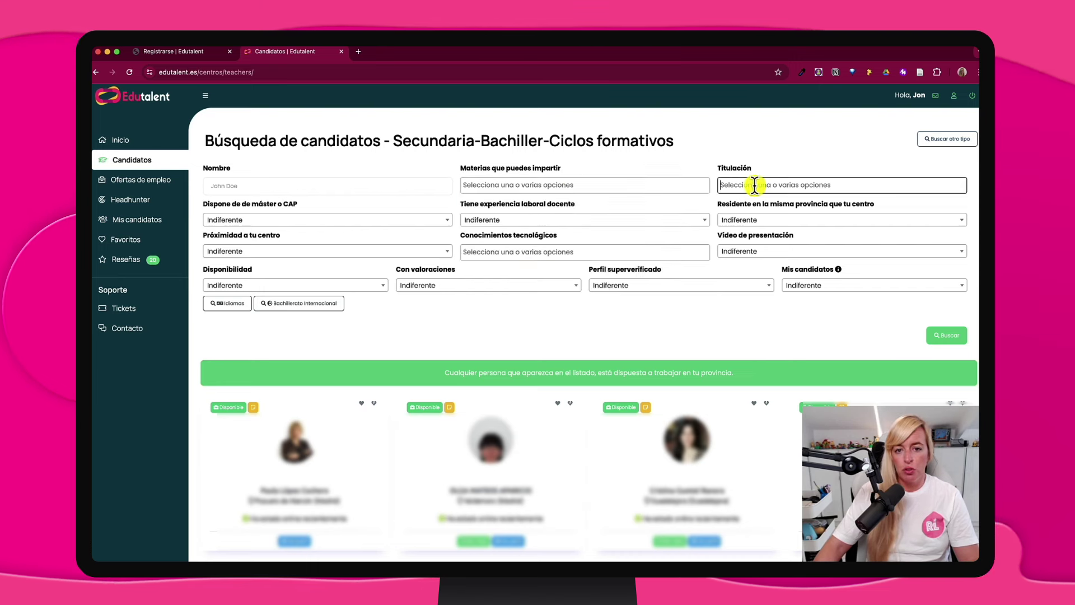
pyautogui.click(323, 219)
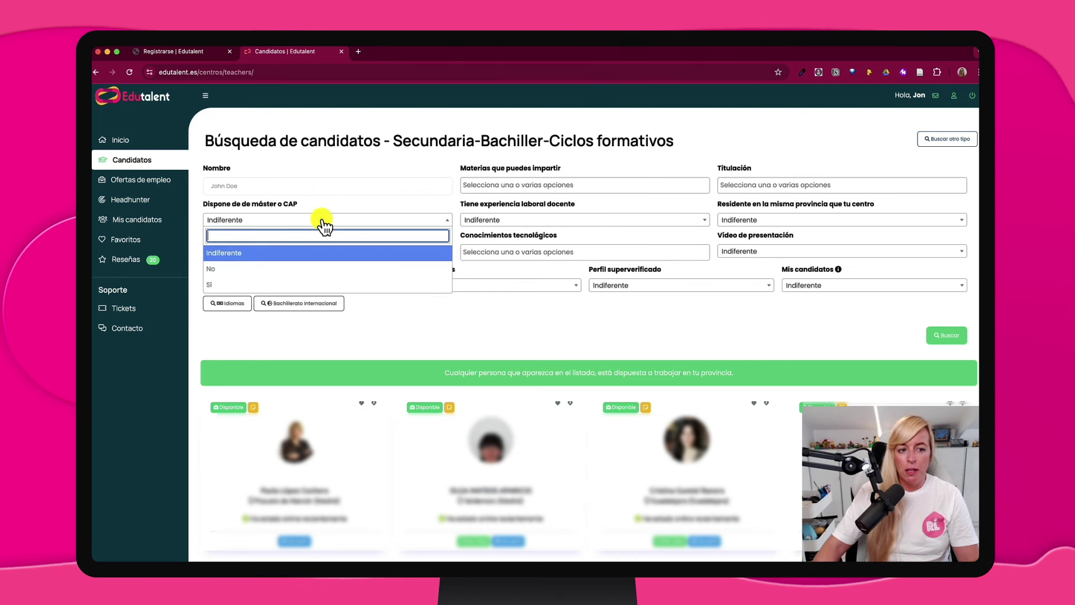
pyautogui.click(482, 219)
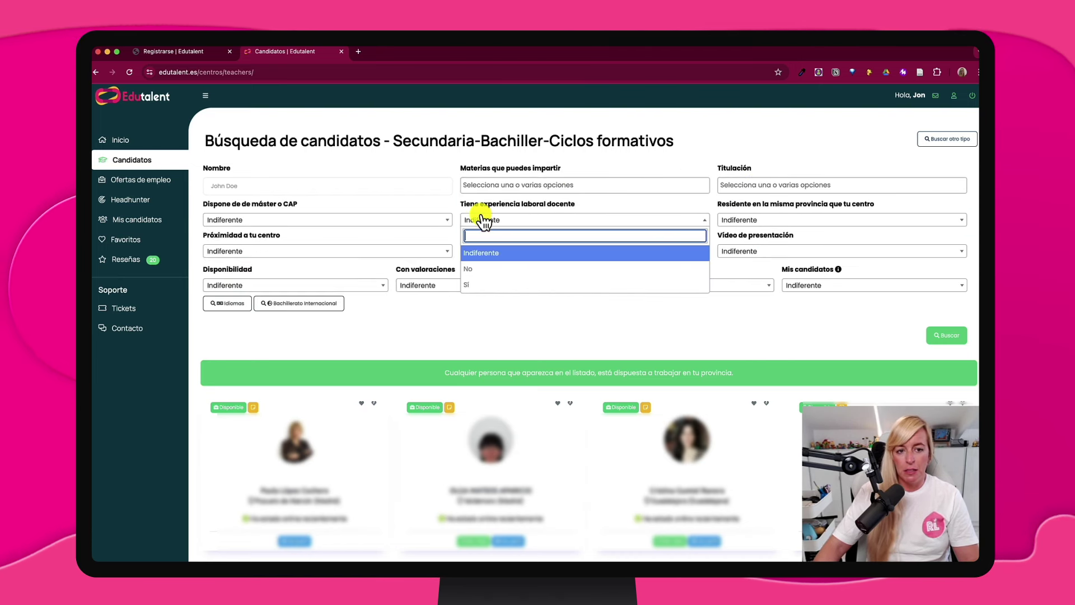
pyautogui.click(728, 221)
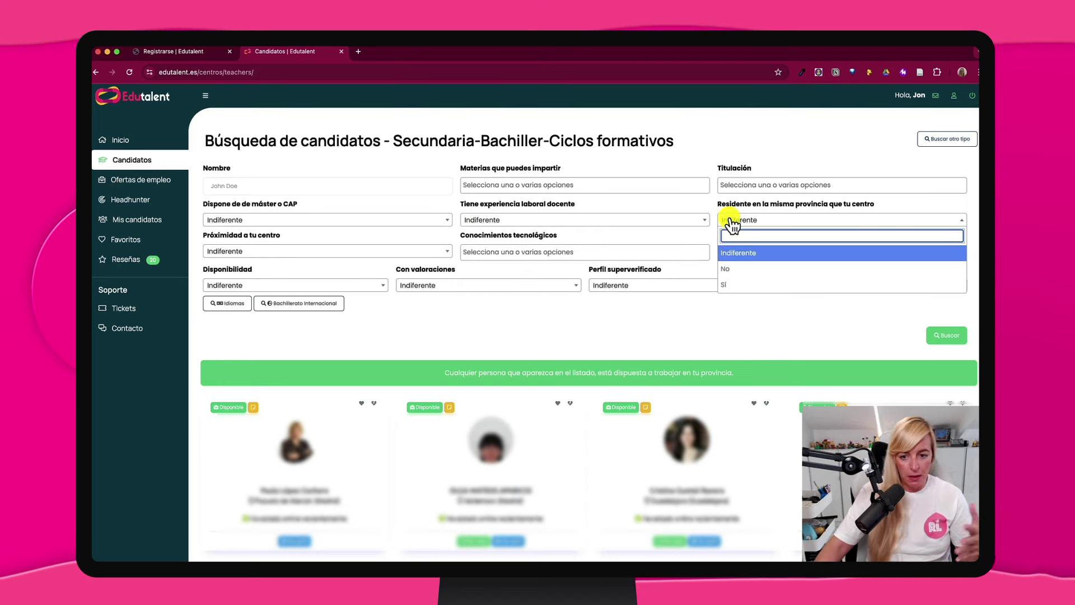
pyautogui.click(392, 253)
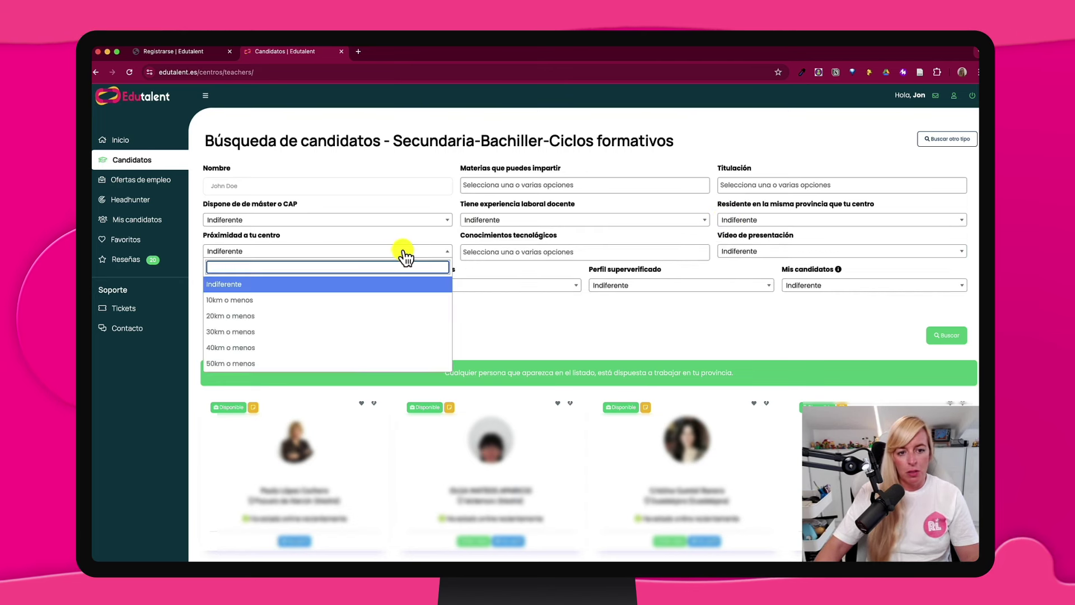
pyautogui.click(530, 243)
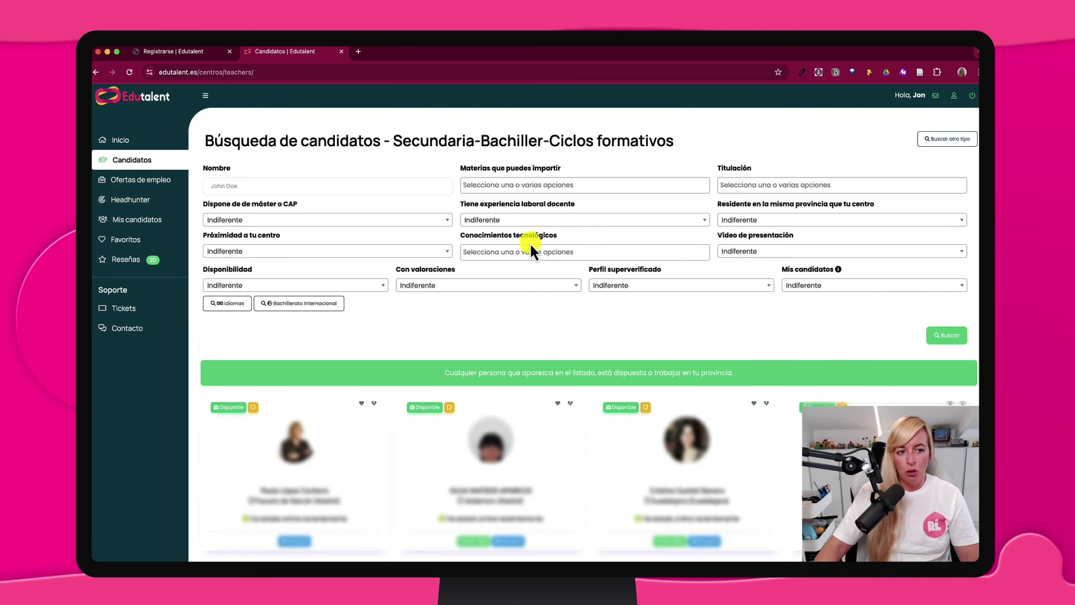
pyautogui.click(755, 252)
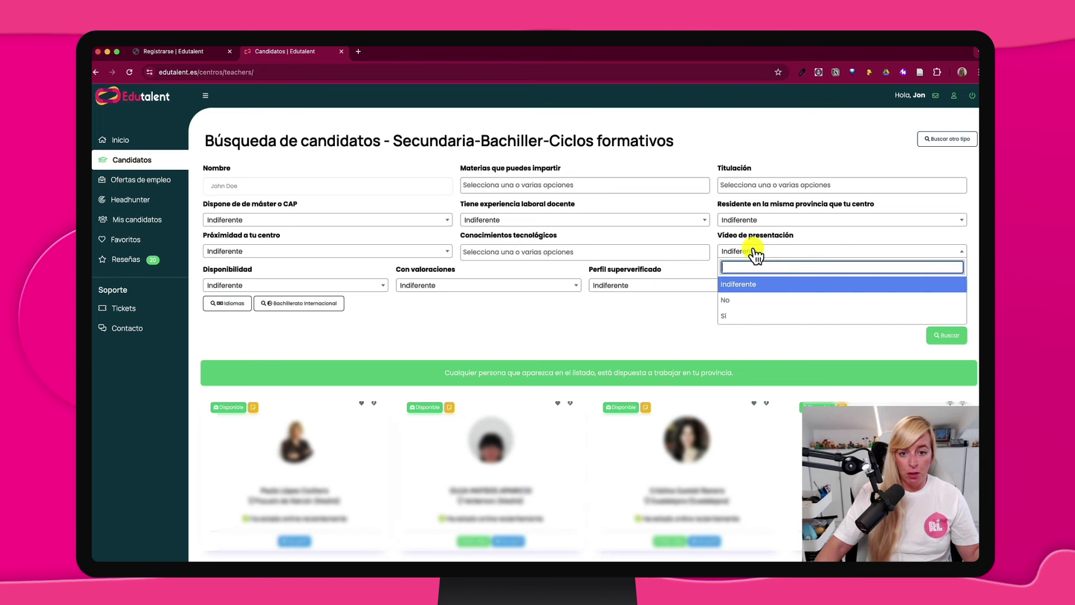
pyautogui.click(394, 320)
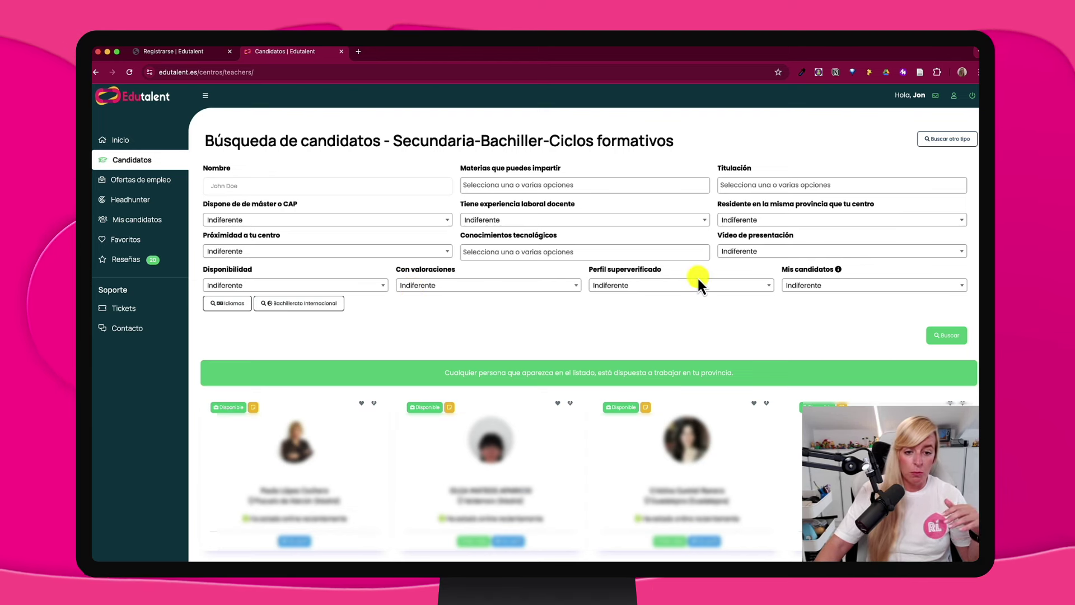
pyautogui.scroll(-5, 697, 276)
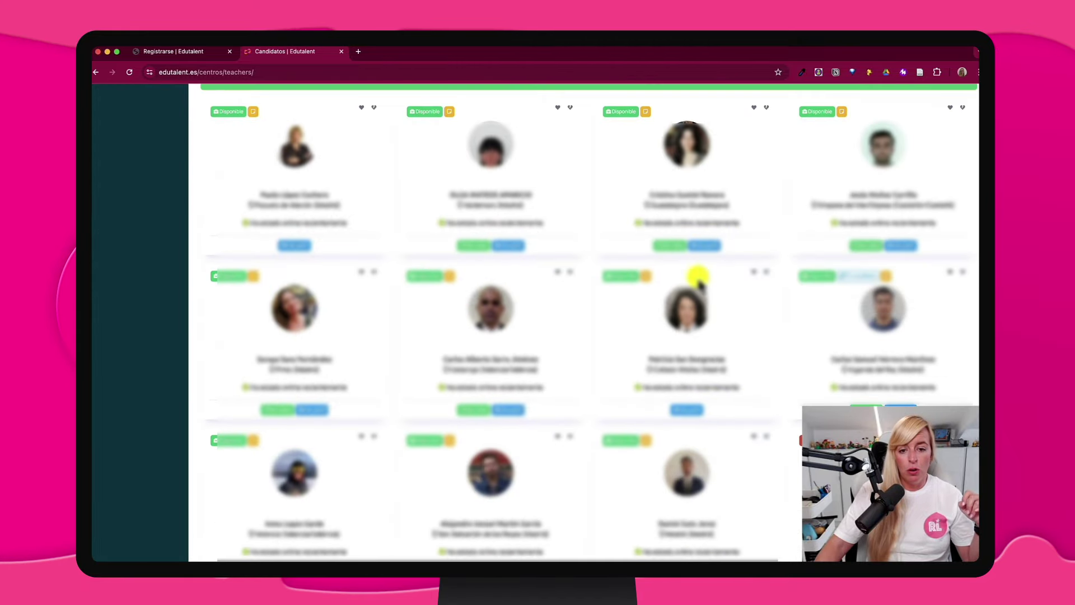
# Browse the candidate search results and open one candidate's full profile via Ver perfil
pyautogui.scroll(-3, 697, 277)
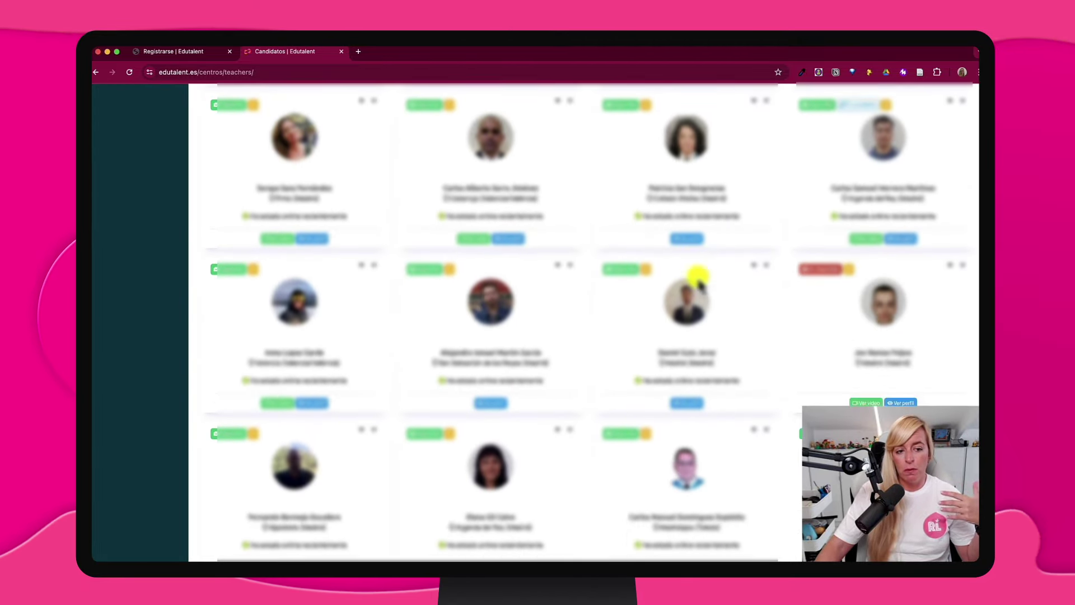
pyautogui.scroll(-5, 699, 283)
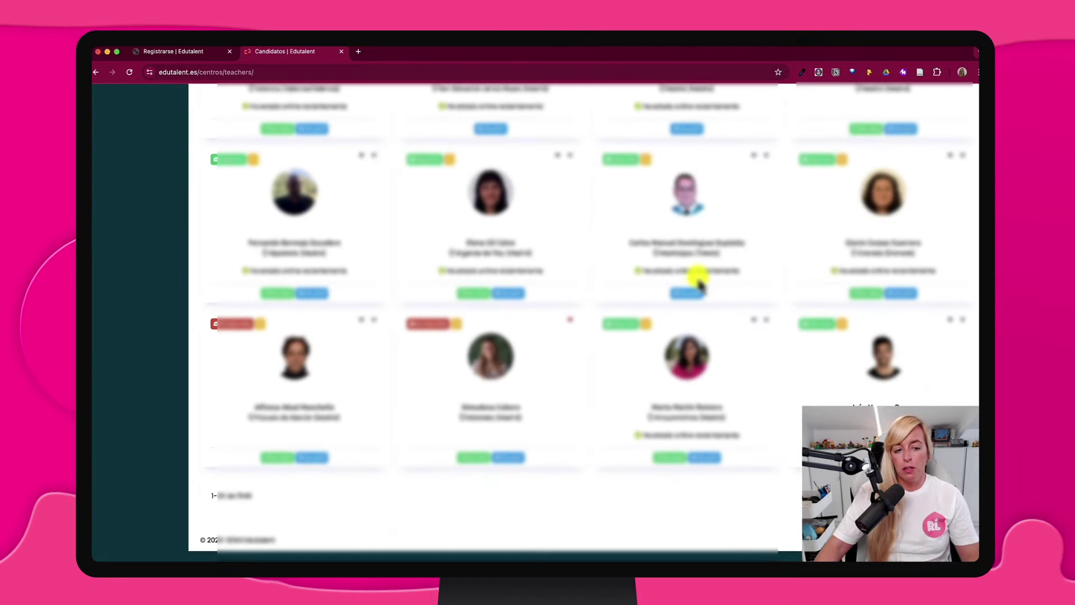
pyautogui.scroll(10, 699, 283)
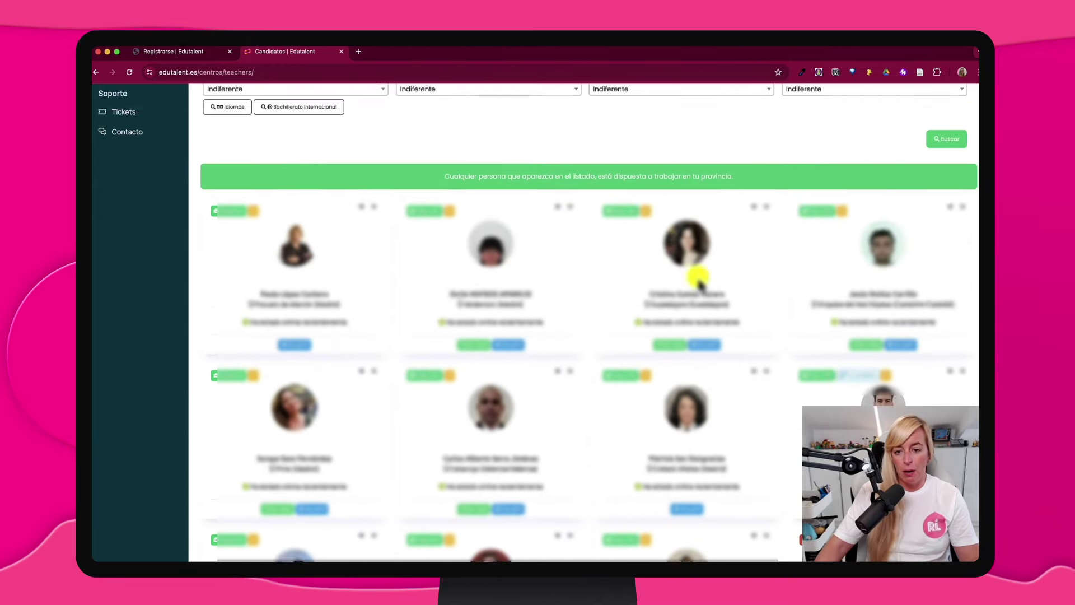
pyautogui.scroll(4, 698, 282)
pyautogui.scroll(-2, 699, 282)
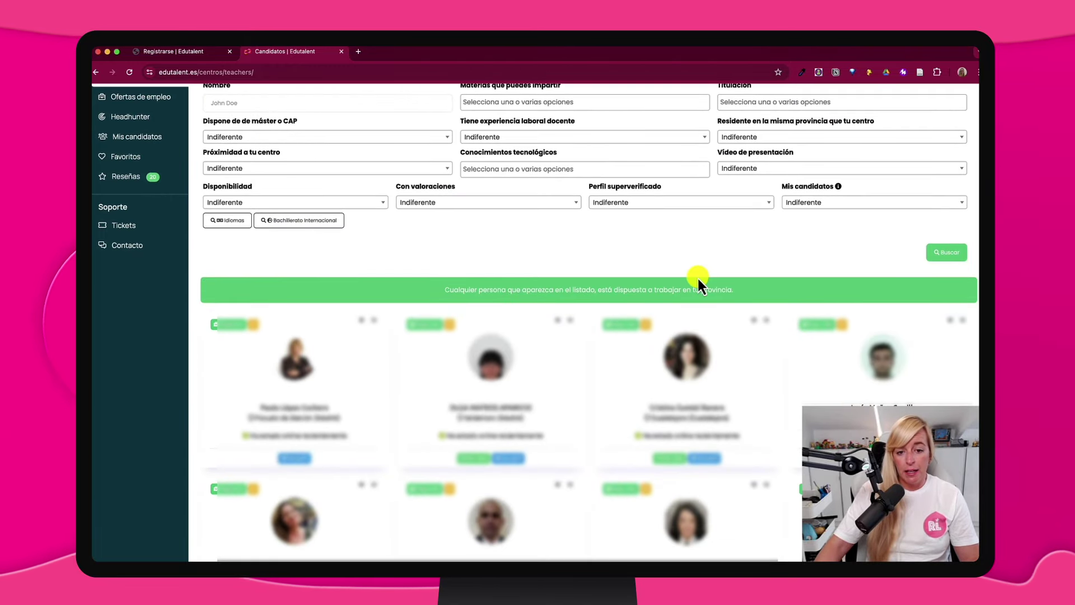
pyautogui.scroll(-1, 697, 277)
pyautogui.click(709, 381)
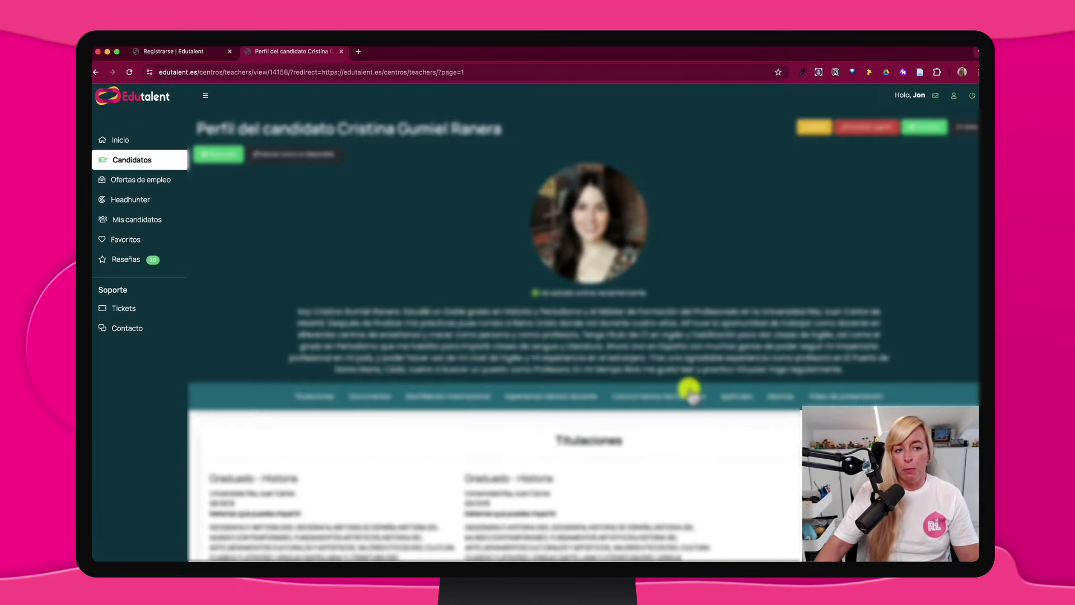
# Review the profile's degrees, documents, experience, tech skills and languages down to the Video de presentación
pyautogui.scroll(-3, 655, 350)
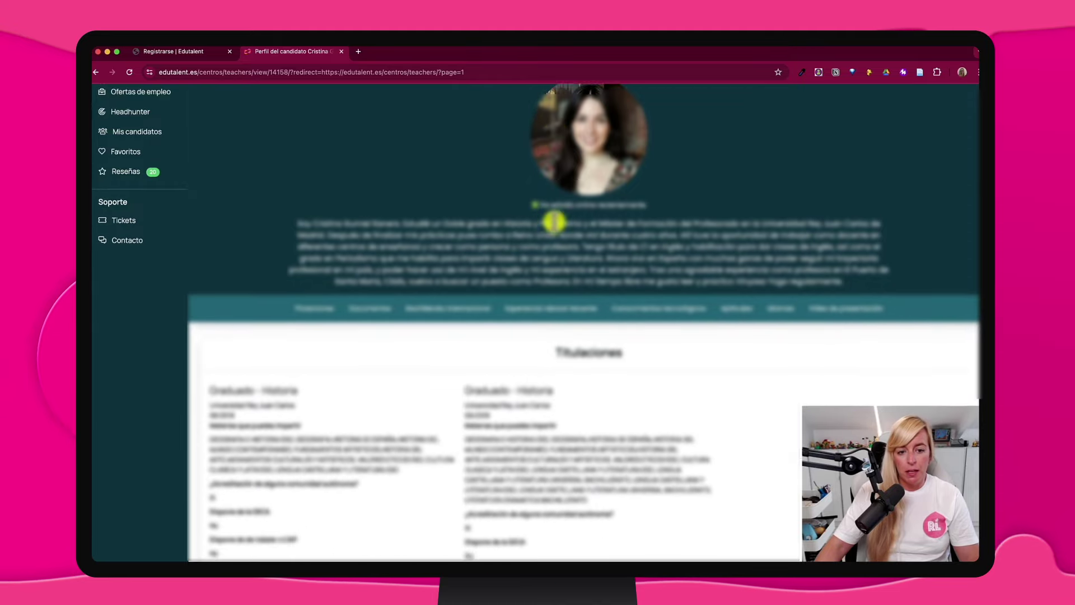
pyautogui.scroll(-4, 440, 380)
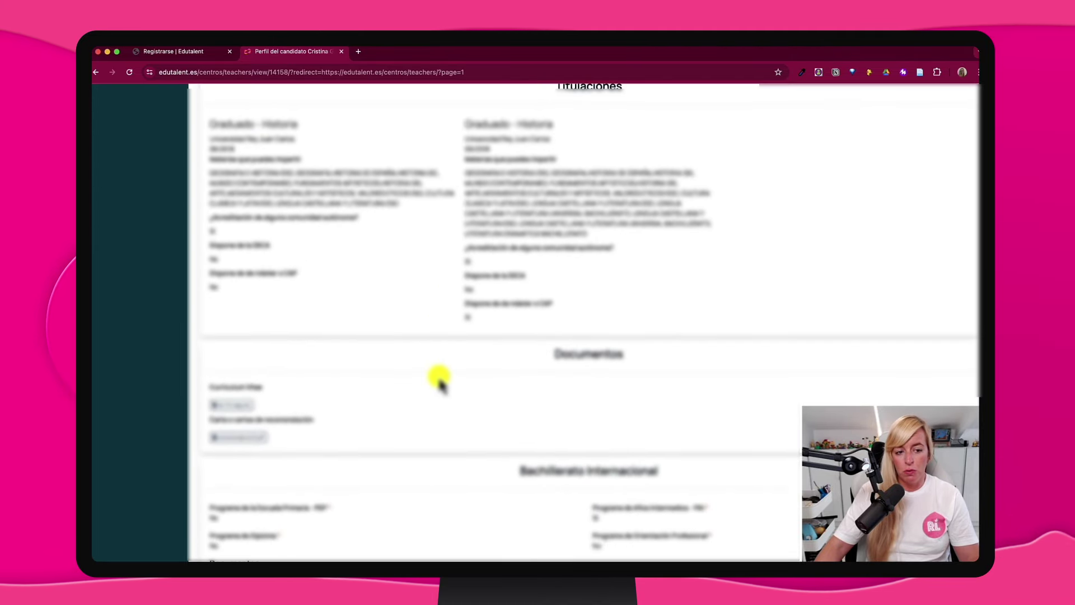
pyautogui.scroll(-4, 344, 359)
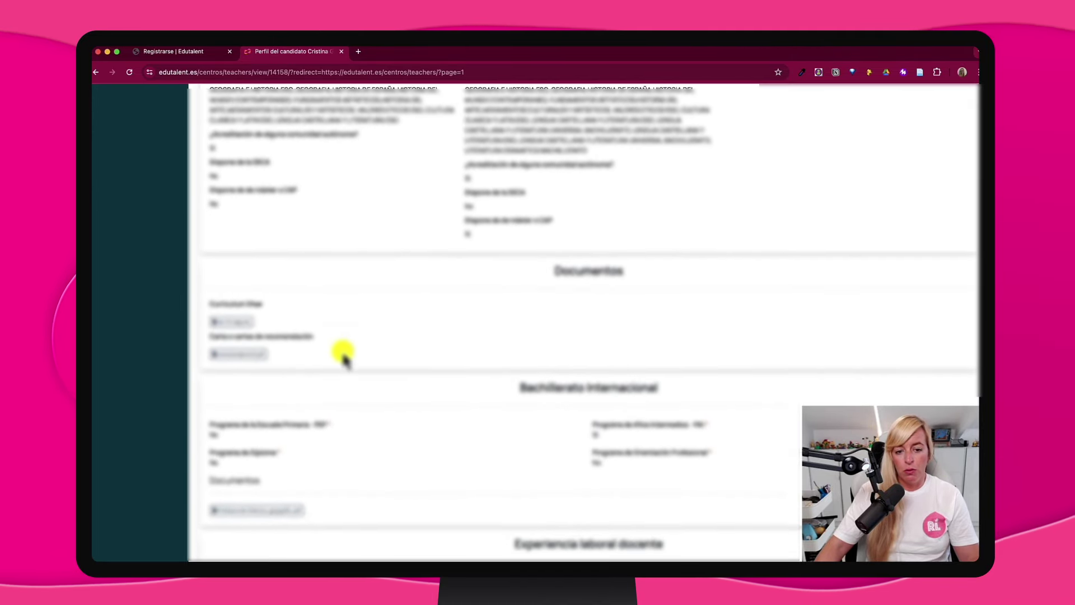
pyautogui.scroll(-3, 344, 358)
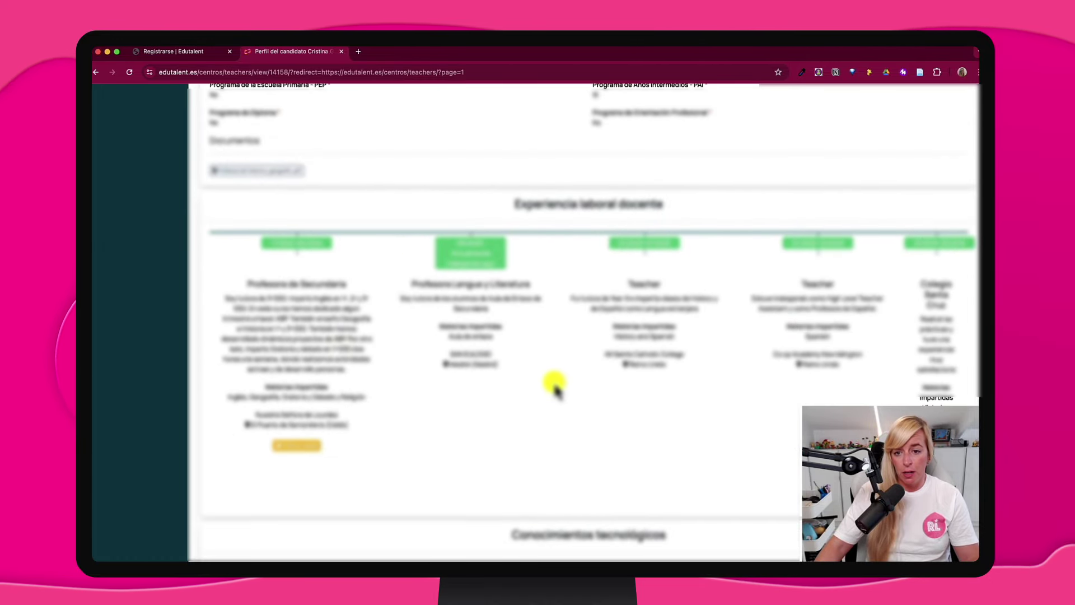
pyautogui.scroll(-4, 556, 390)
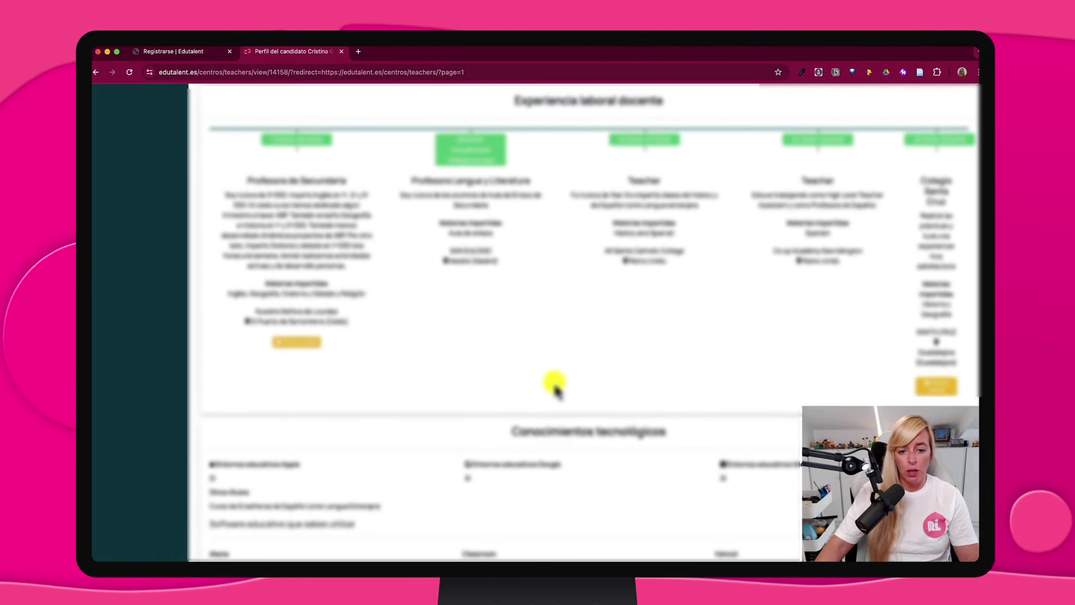
pyautogui.scroll(-7, 556, 390)
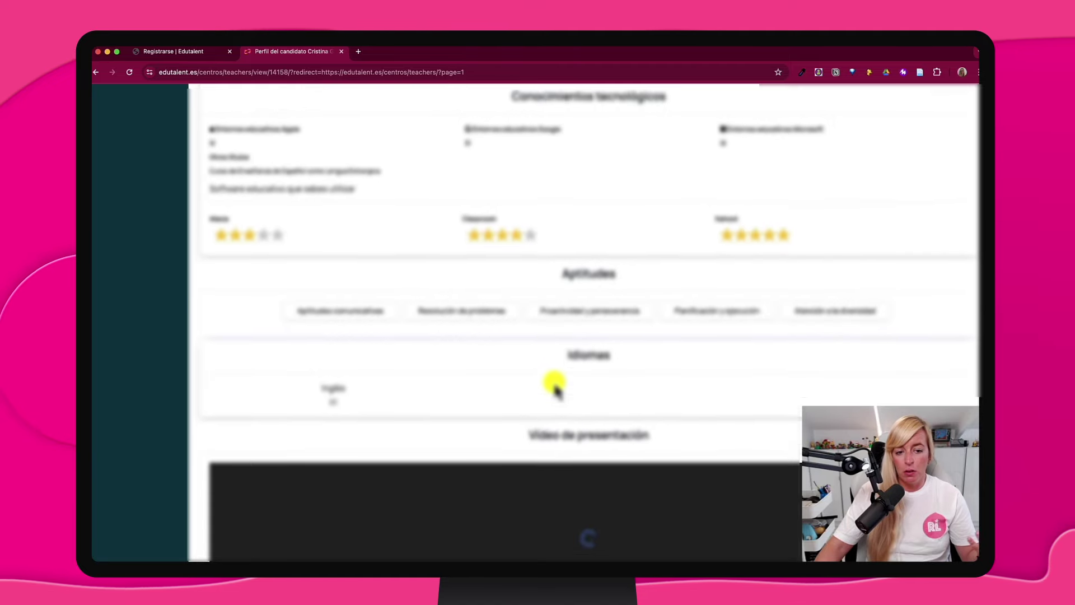